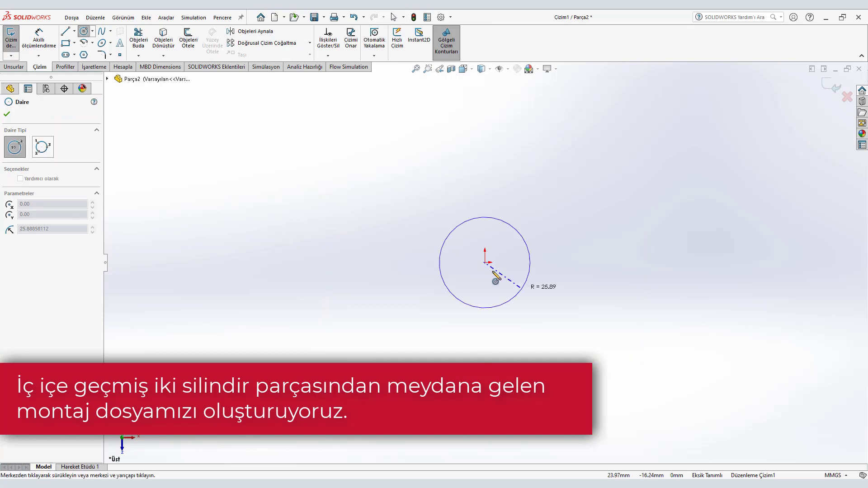
Sketch two concentric circles centred on the origin
click(546, 312)
click(484, 262)
click(440, 308)
Dimension the inner circle to 90 mm diameter and the outer circle to 100 mm diameter
click(39, 40)
click(600, 264)
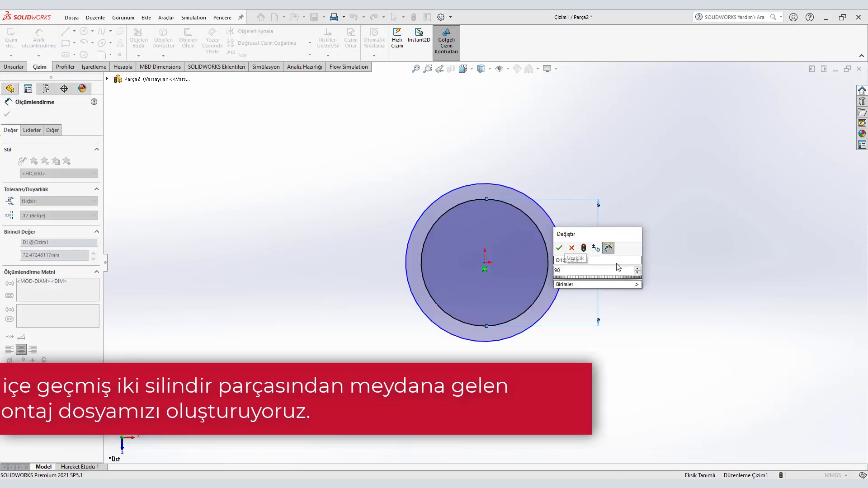
text(90)
key(Return)
click(563, 271)
click(387, 295)
text(100)
key(Return)
Extrude the ring profile 100 mm into a hollow cylinder
click(14, 67)
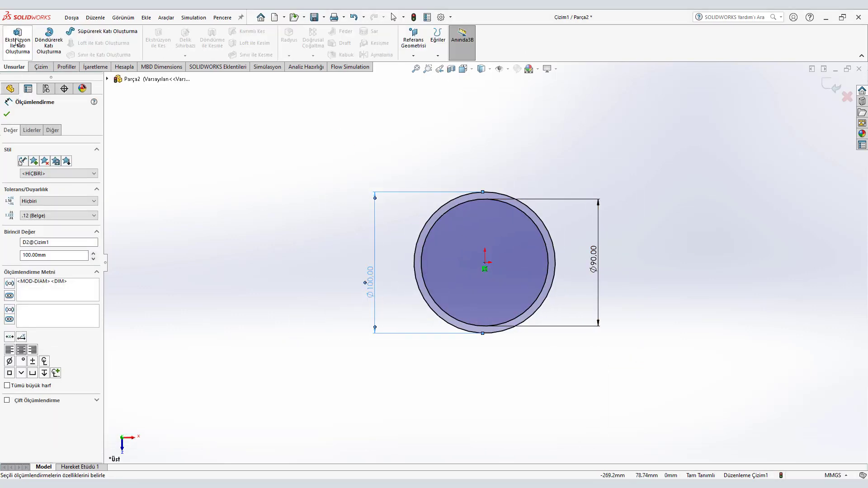
click(18, 40)
text(100)
key(Return)
scroll(591, 169, up, 3)
key(Return)
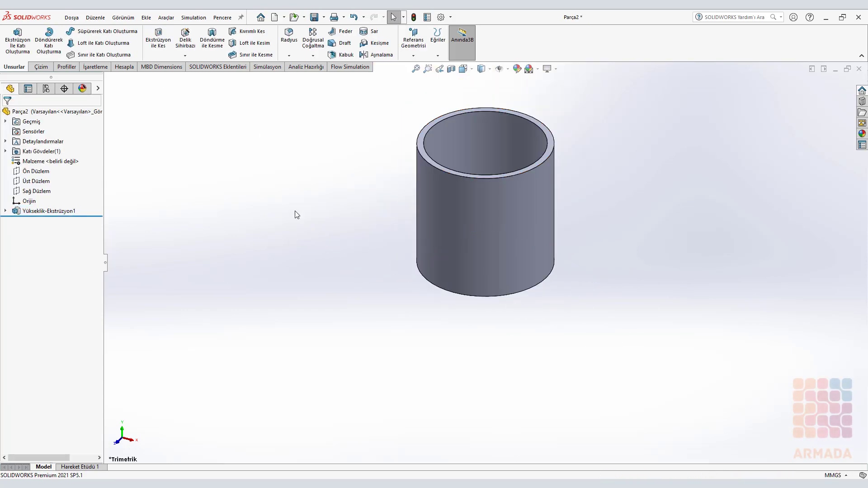
Save the part as IC_DAIRE
key(ctrl+s)
scroll(503, 226, down, 1)
double_click(503, 237)
text(IC_DIS)
key(Return)
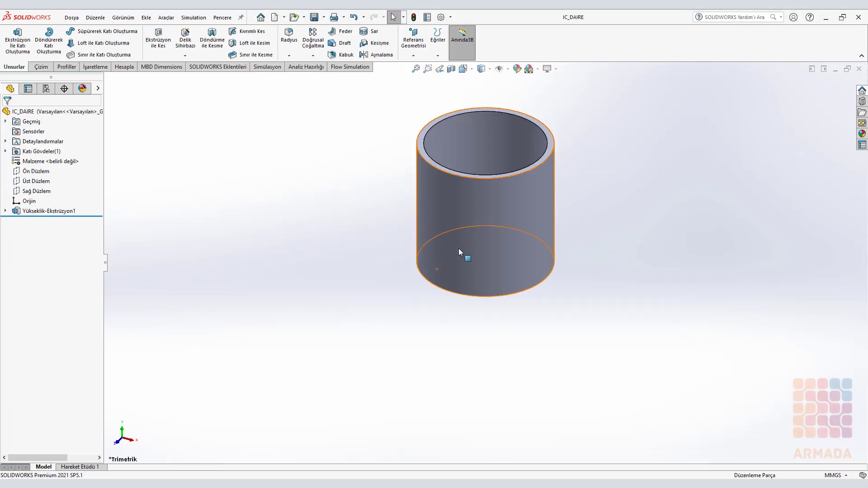
Create a new part and sketch two concentric circles at the origin on the top plane (Üst Düzlem)
click(275, 18)
click(50, 170)
click(57, 158)
click(84, 31)
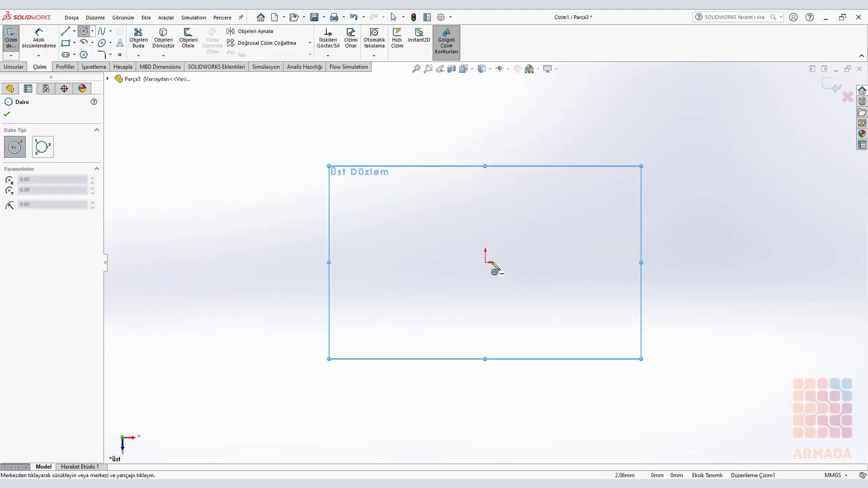
click(485, 263)
click(538, 238)
drag(485, 263, 523, 240)
Dimension the inner circle to 100 mm diameter and the outer circle to 110 mm diameter
click(39, 40)
click(520, 234)
click(583, 271)
text(100)
key(Return)
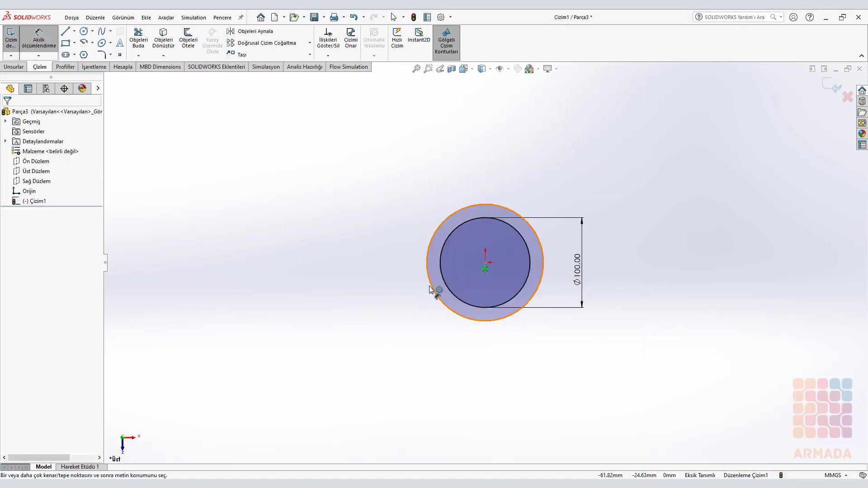
click(431, 288)
click(386, 284)
text(110)
Extrude the ring profile 100 mm and save the part as DIS_DAIRE
click(13, 67)
click(17, 40)
text(100.00mm)
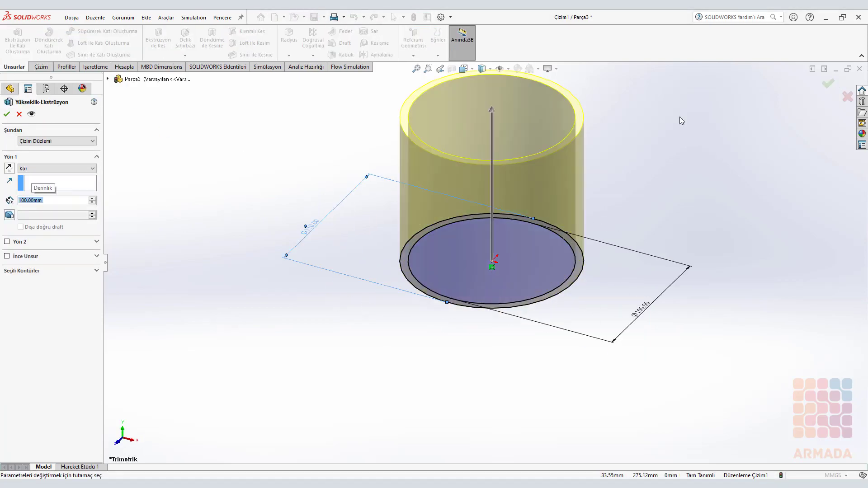
click(828, 83)
key(ctrl+s)
key(Escape)
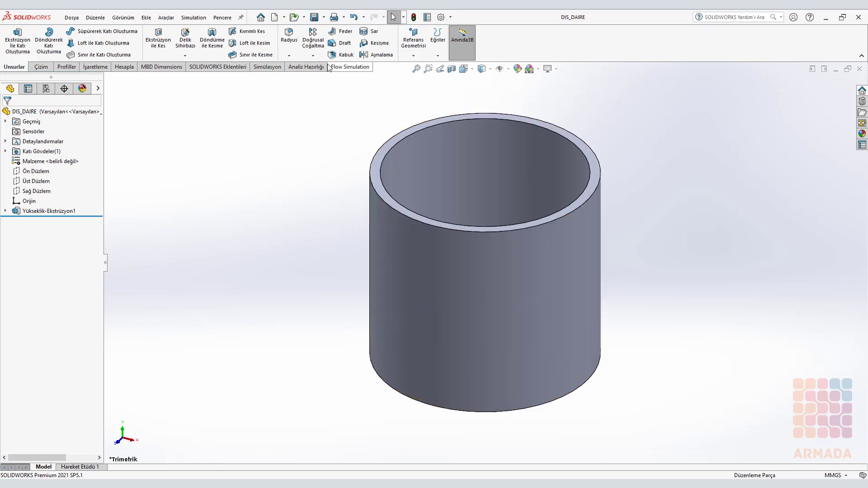
Create a new assembly and place IC_DAIRE in it as the first component
click(275, 18)
click(316, 228)
click(357, 358)
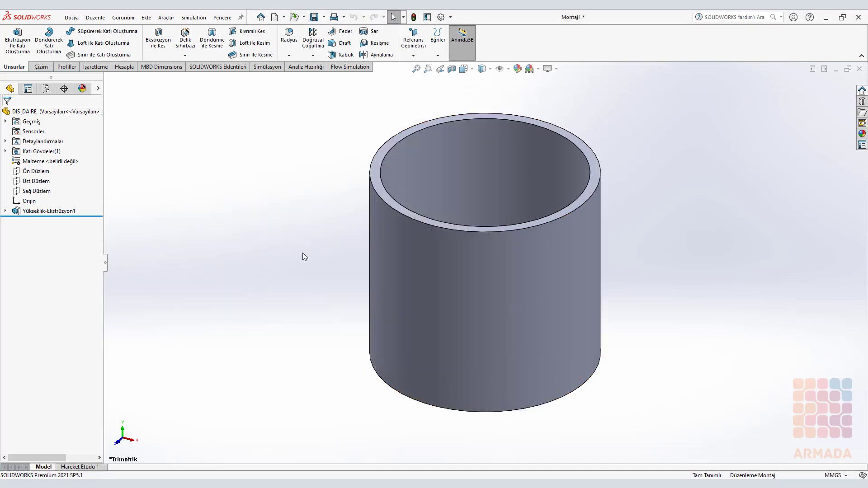
click(36, 236)
click(421, 244)
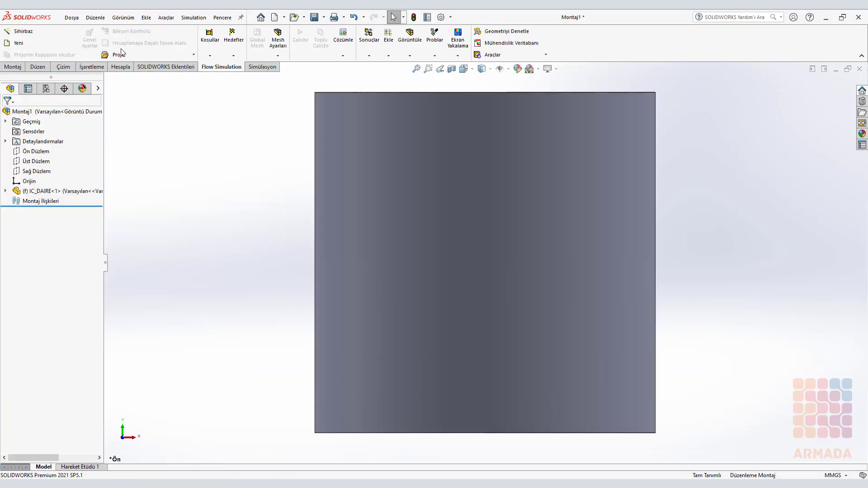
Insert the DIS_DAIRE part into the assembly beside IC_DAIRE
click(12, 66)
click(32, 39)
click(28, 208)
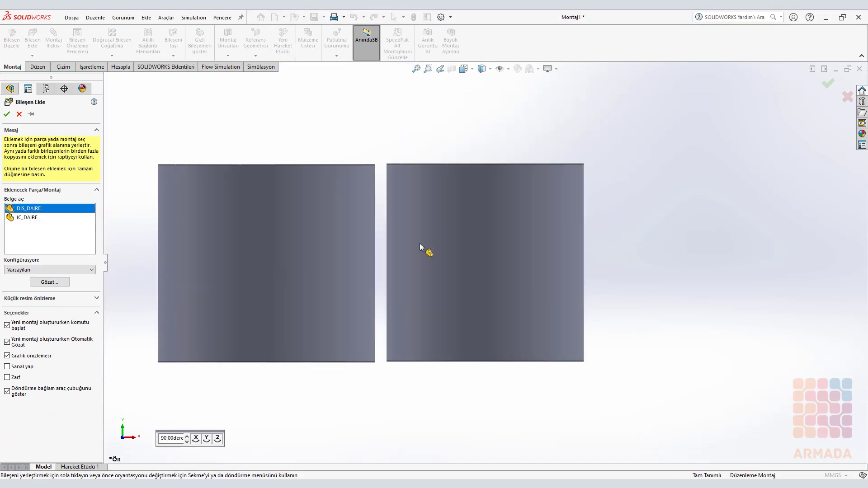
click(420, 247)
Add a concentric mate between the cylindrical faces of IC_DAIRE and DIS_DAIRE
click(272, 190)
ctrl+click(466, 362)
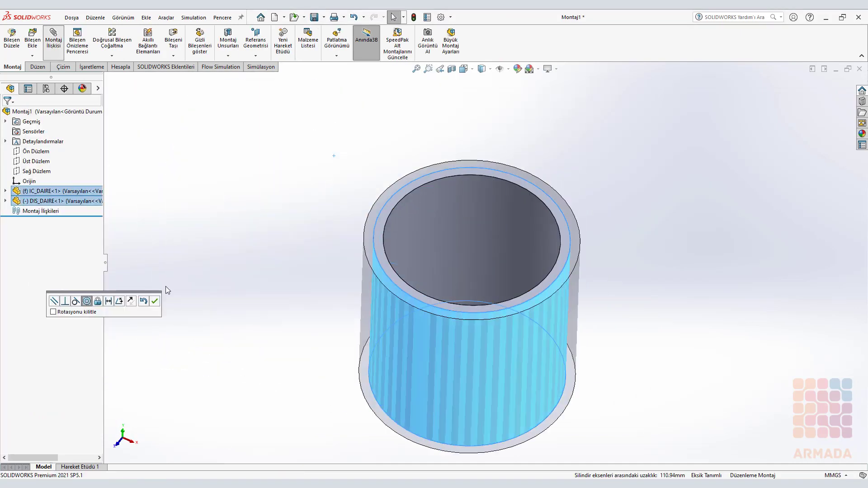
click(154, 301)
Add a coincident mate between the annular end faces of the two cylinders so their ends are flush
drag(427, 343, 427, 322)
click(433, 148)
click(421, 180)
click(390, 188)
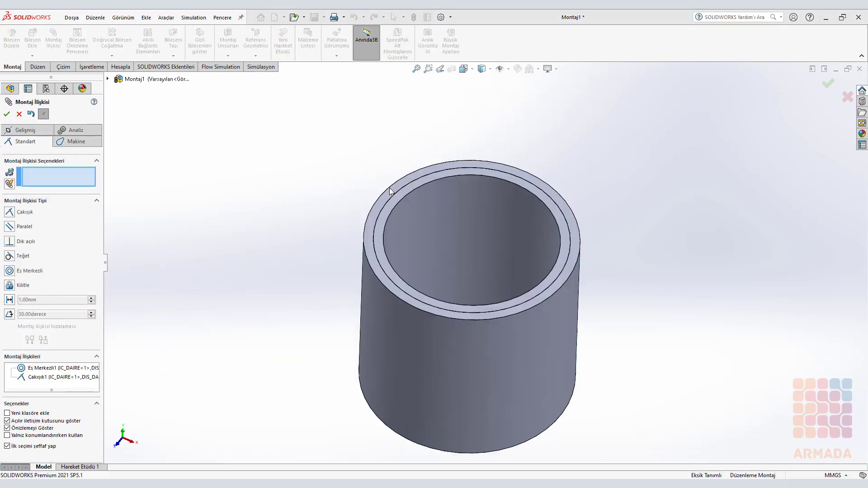
key(Escape)
Save the assembly as ARMADA_MONTAJ
scroll(364, 229, up, 4)
scroll(348, 271, down, 4)
middle_drag(283, 282, 240, 362)
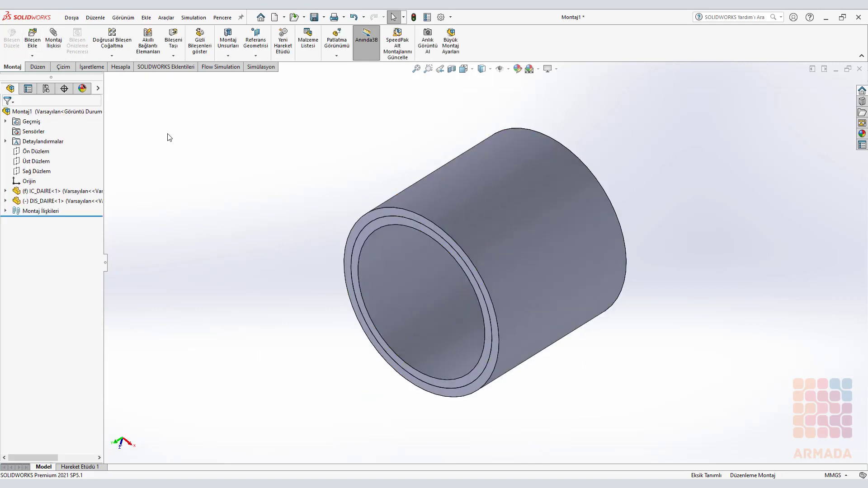
key(ctrl+s)
text(ARMADA_MONTAJ)
key(Return)
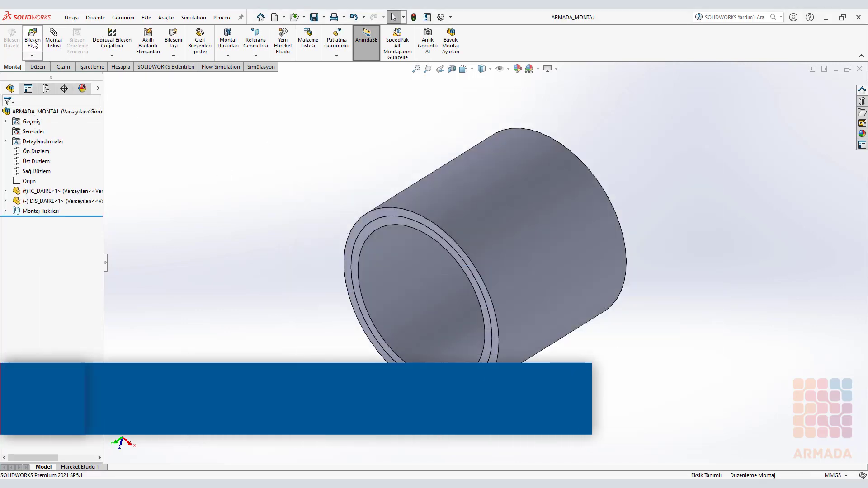
Insert a new part into the assembly, placed on the annular end face of DIS_DAIRE
click(32, 55)
click(50, 77)
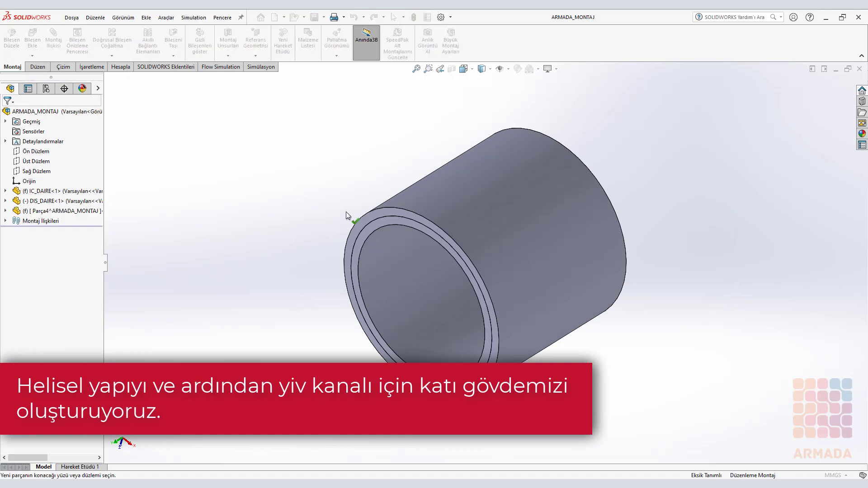
click(368, 216)
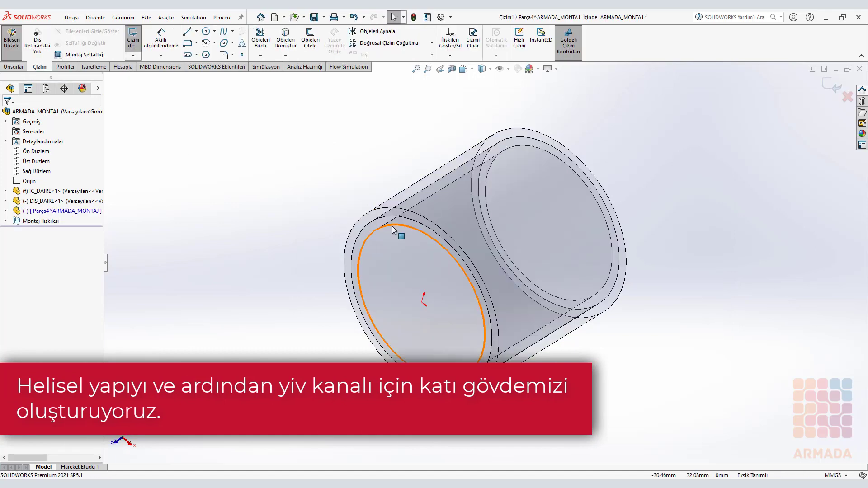
Convert the outer circular edge of DIS_DAIRE's end face into a sketch circle in the new part
click(368, 224)
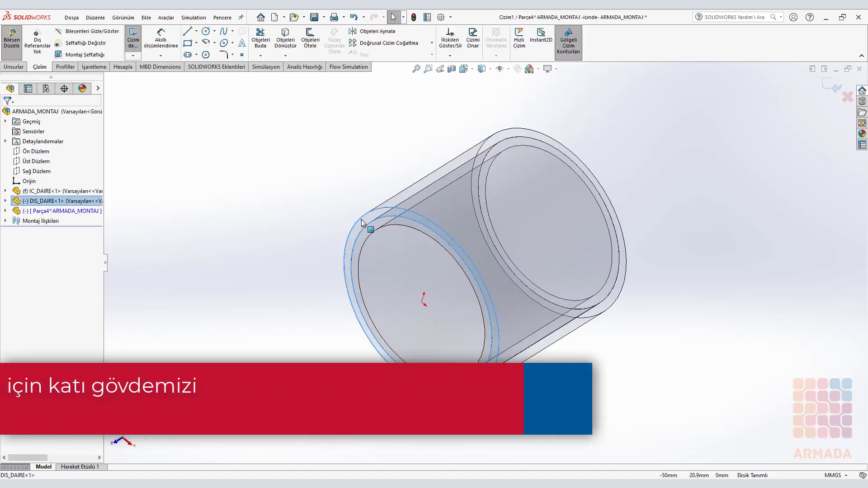
click(368, 217)
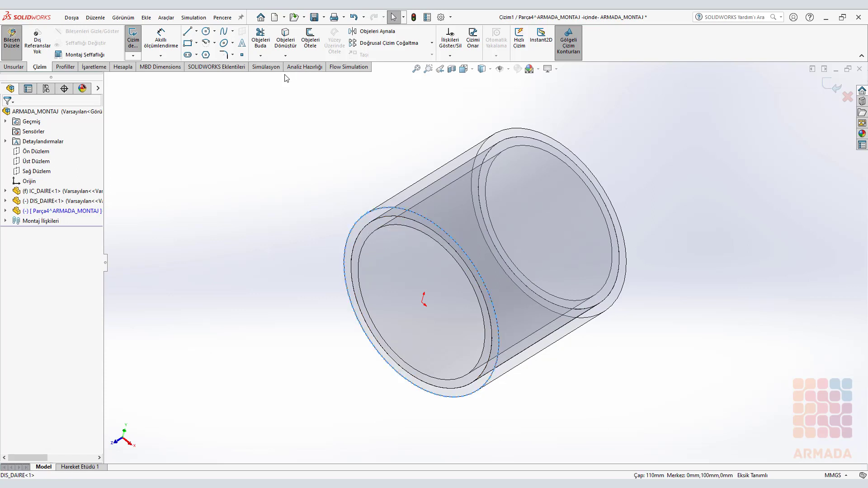
click(292, 47)
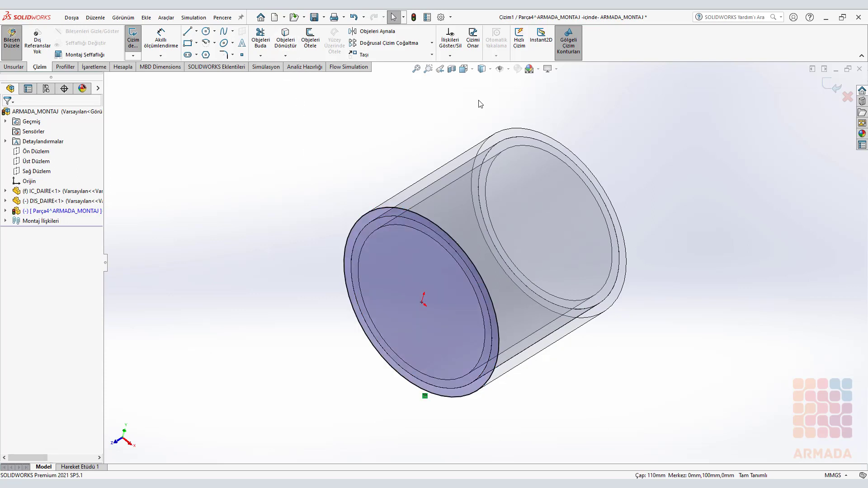
Create a helix from the converted circle with a 19 mm pitch and 5.25 revolutions, reversed to run along the cylinder
click(23, 68)
click(561, 45)
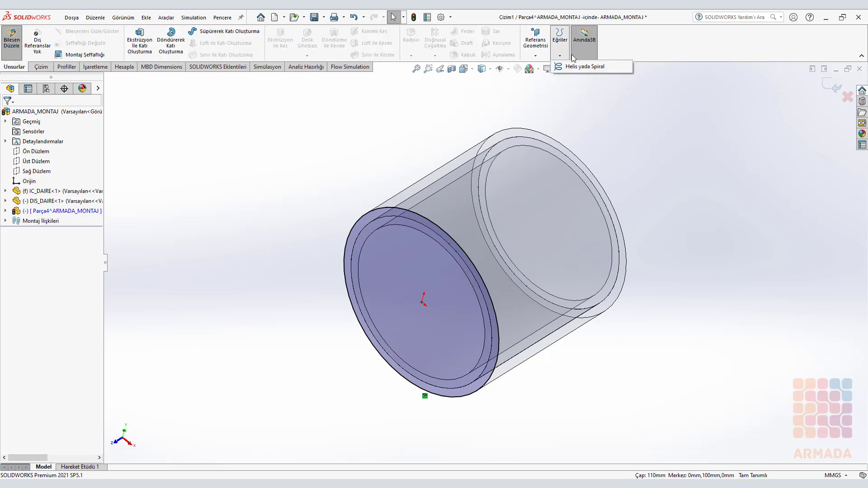
click(562, 55)
click(563, 55)
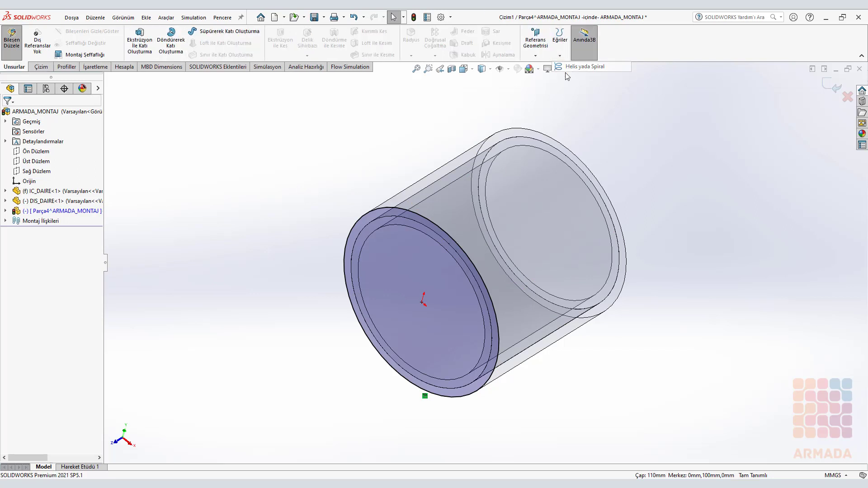
click(573, 67)
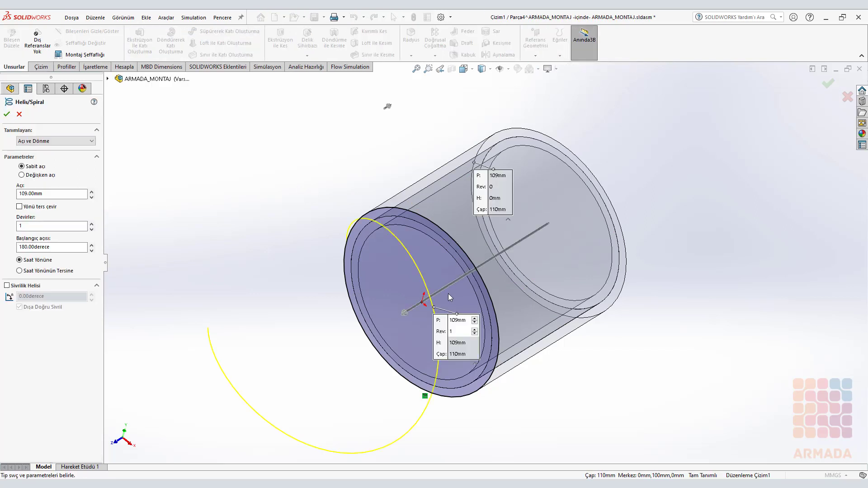
click(19, 207)
mouse_move(92, 198)
mouse_down()
mouse_move(91, 225)
mouse_move(91, 198)
mouse_up()
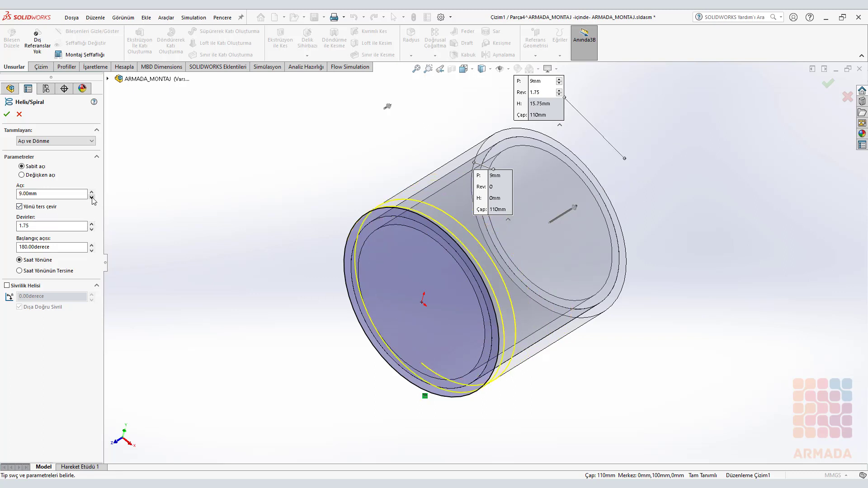
click(91, 192)
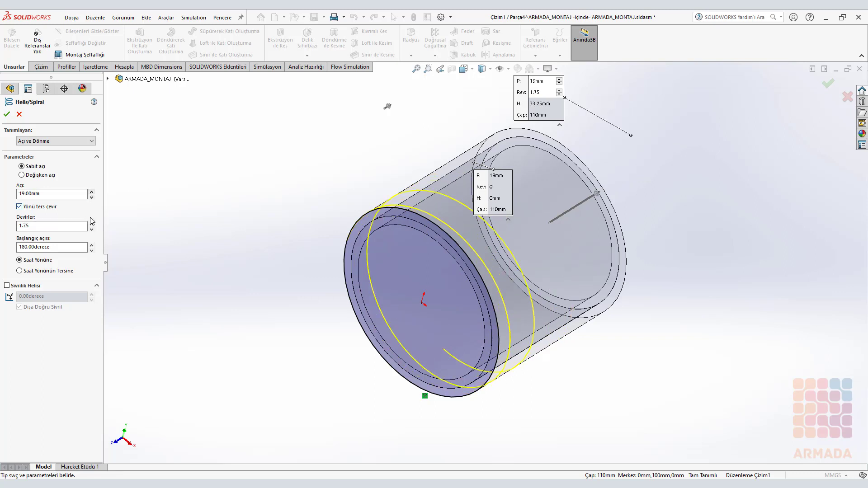
drag(91, 224, 92, 225)
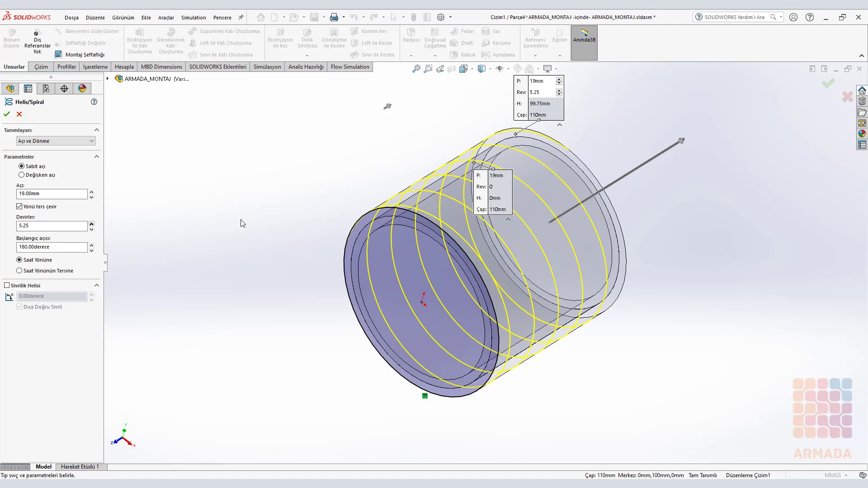
middle_drag(481, 235, 397, 219)
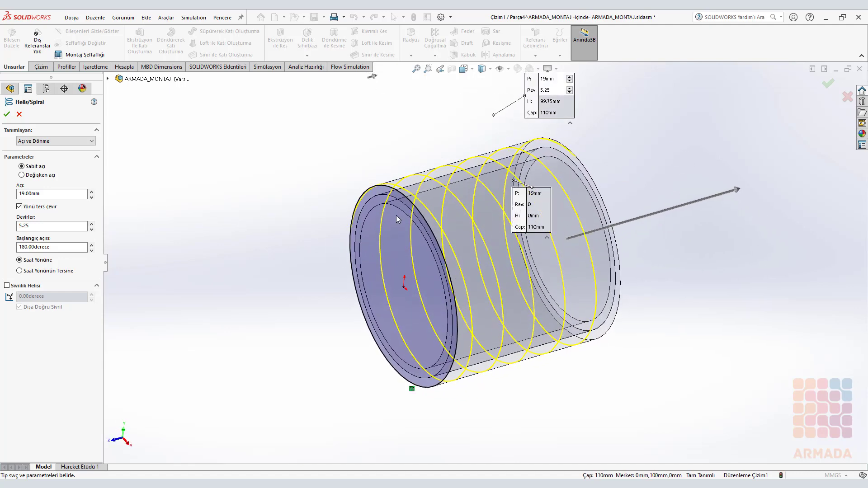
click(7, 115)
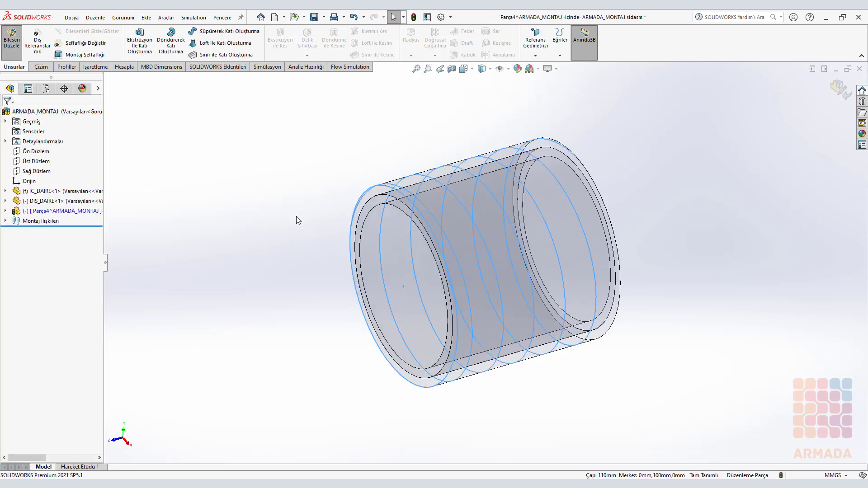
Turn on the display of curves so the helix is shown in the graphics area
click(460, 126)
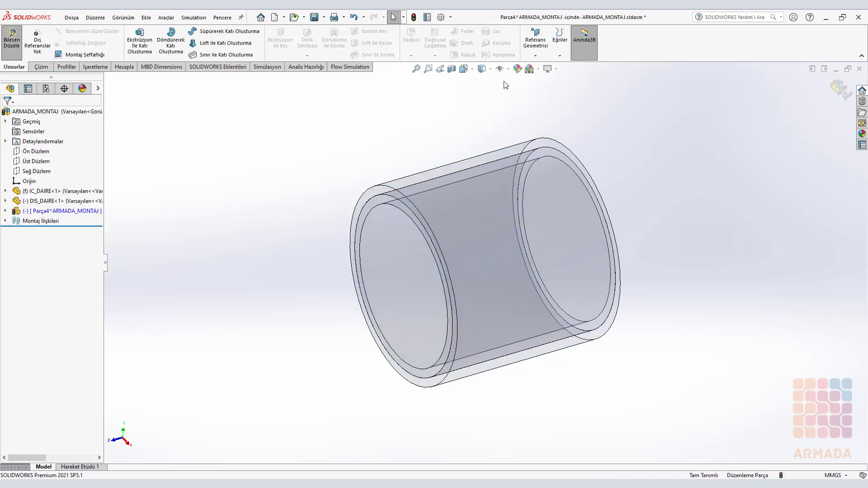
click(508, 70)
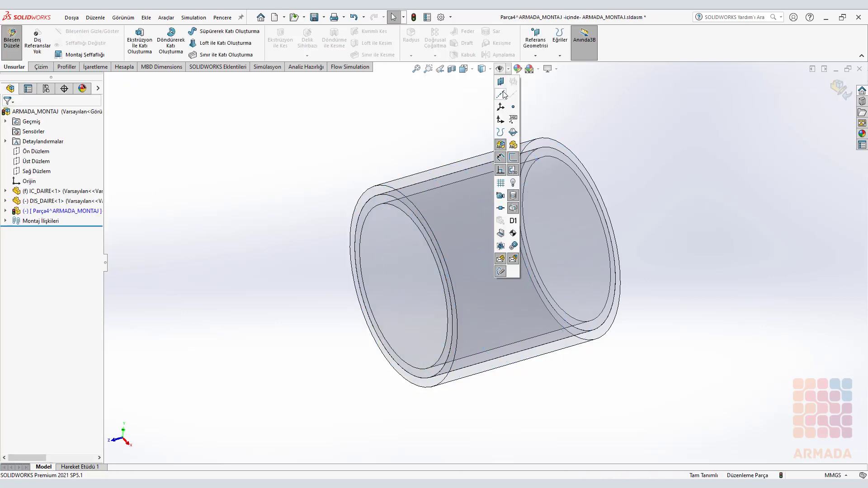
click(498, 131)
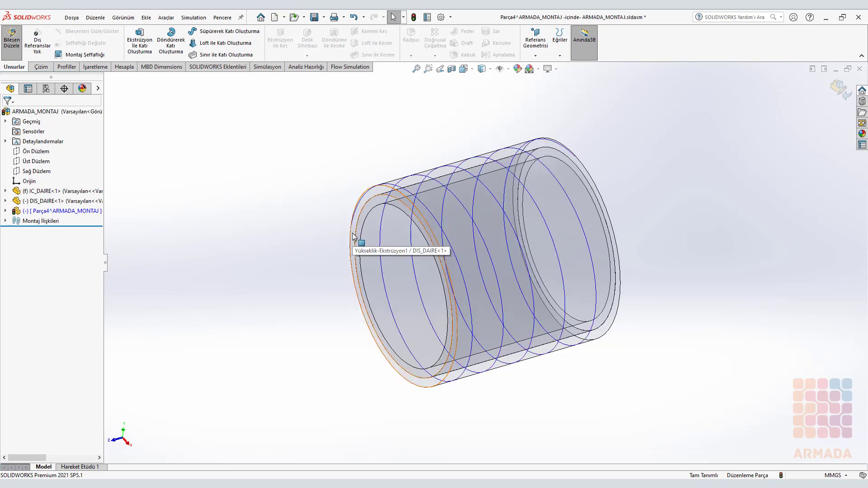
Start a sketch on DIS_DAIRE's annular end face and place a point on its outer edge at the helix start, X -55, Y 0
click(353, 237)
click(392, 207)
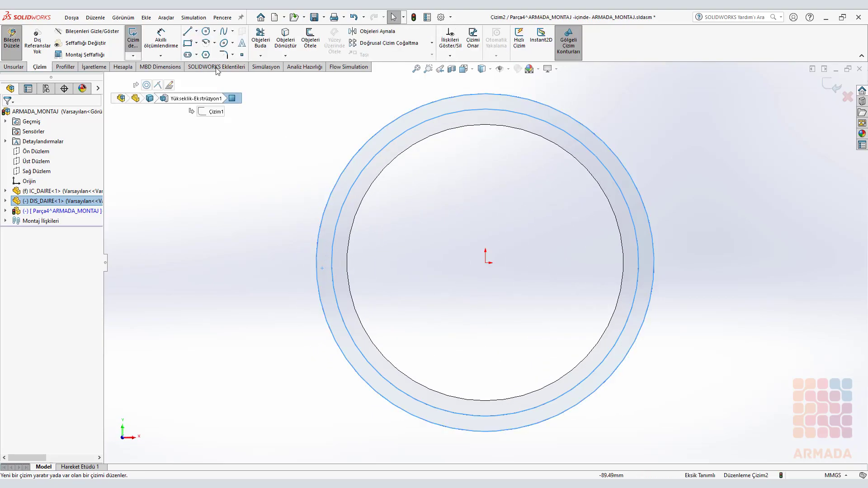
click(242, 55)
mouse_move(347, 227)
middle_down()
mouse_move(362, 245)
mouse_move(296, 285)
mouse_move(253, 260)
middle_up()
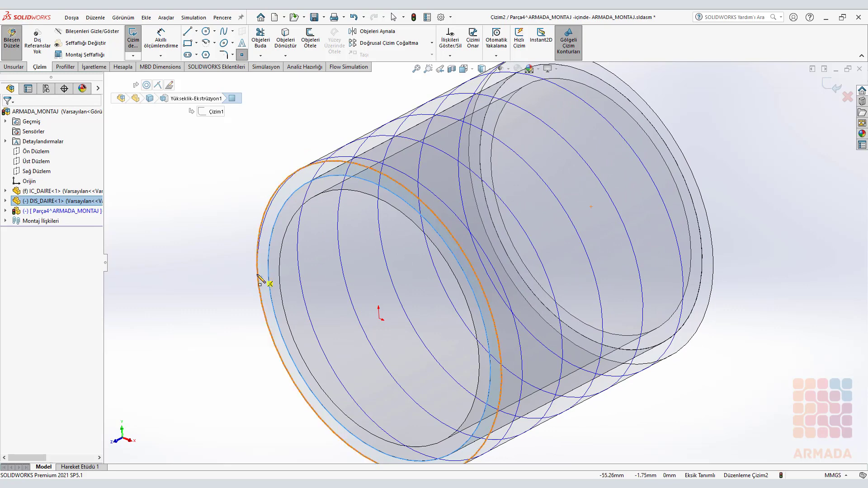
click(257, 269)
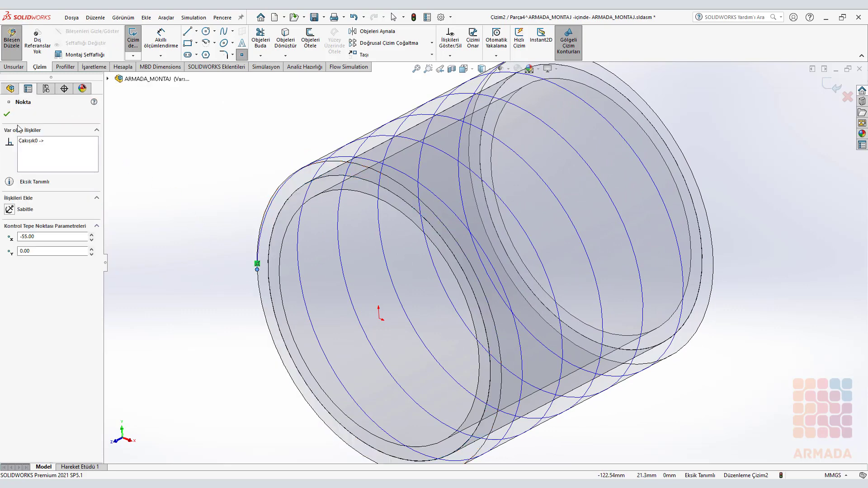
key(Escape)
key(f)
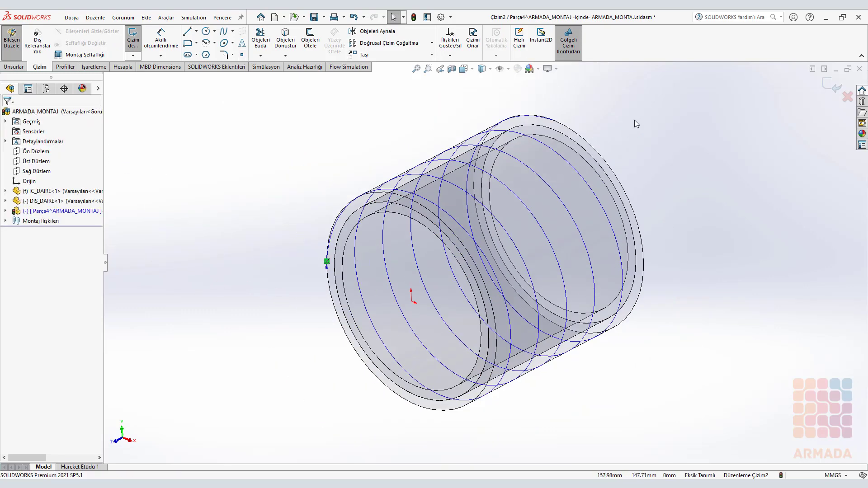
Finish the point sketch and create a reference plane through that point, perpendicular to the helix
click(837, 85)
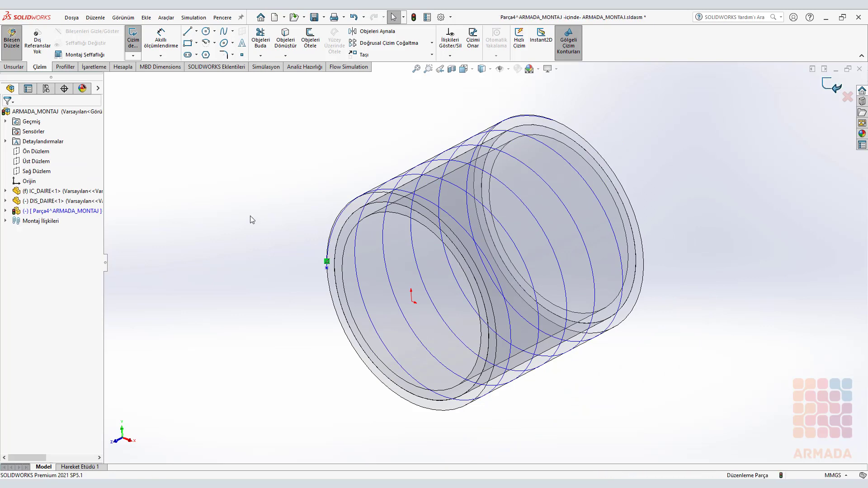
click(14, 66)
click(533, 45)
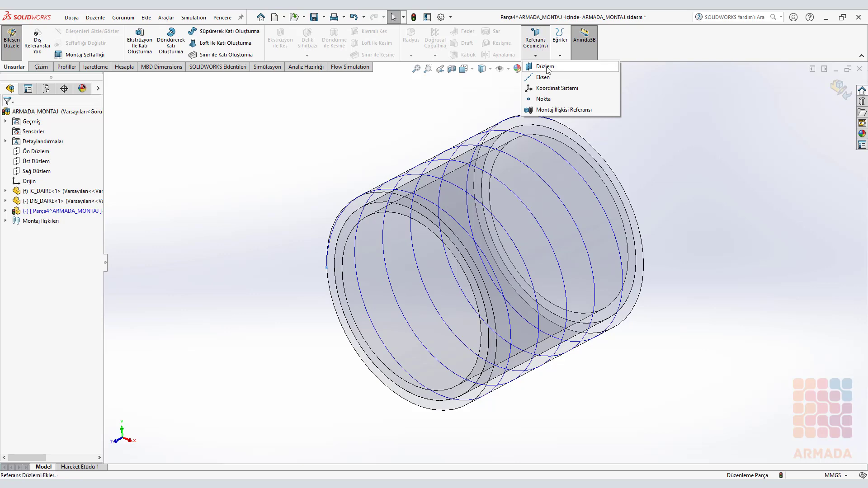
click(543, 66)
click(327, 268)
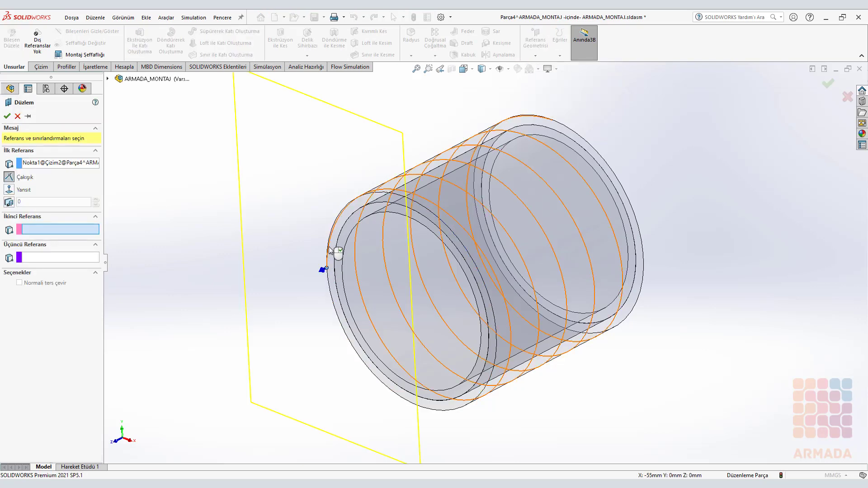
click(330, 247)
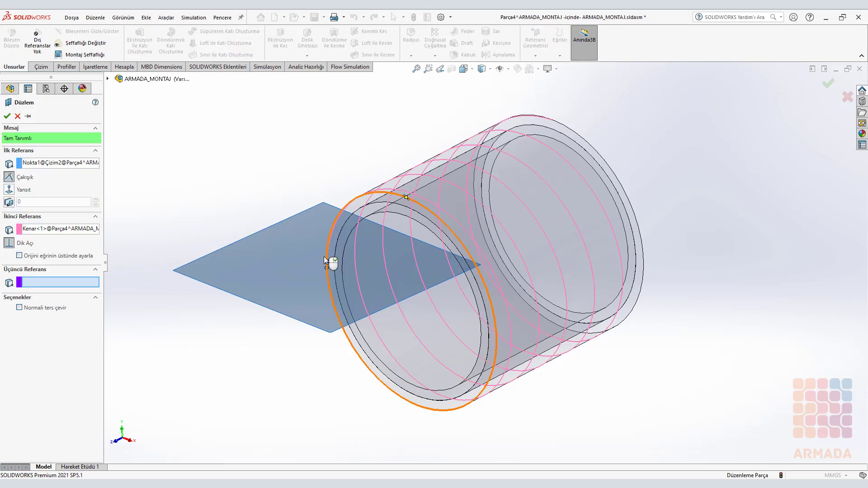
click(7, 116)
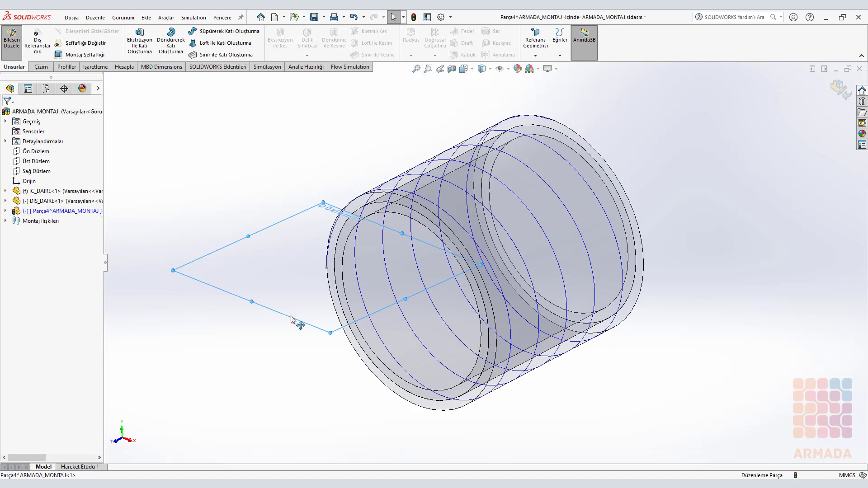
Start a sketch on the new plane and draw a circle about 6.4 mm in diameter centred on the helix start point
right_click(294, 321)
click(314, 206)
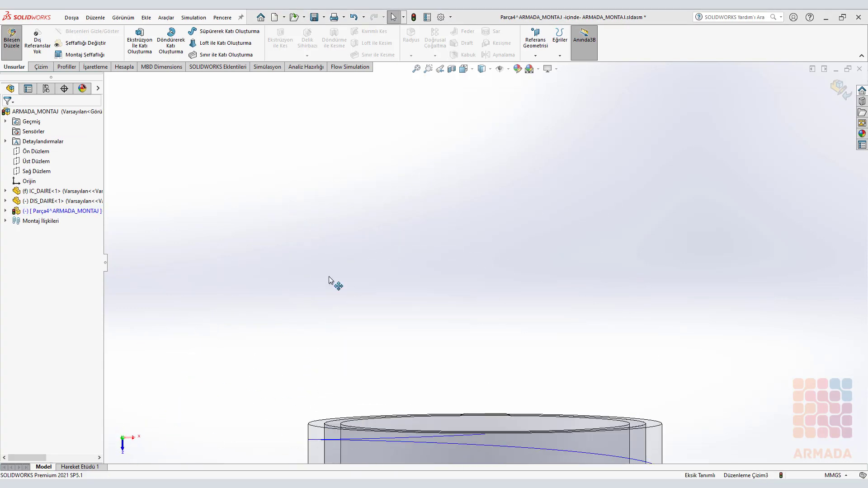
scroll(456, 358, down, 5)
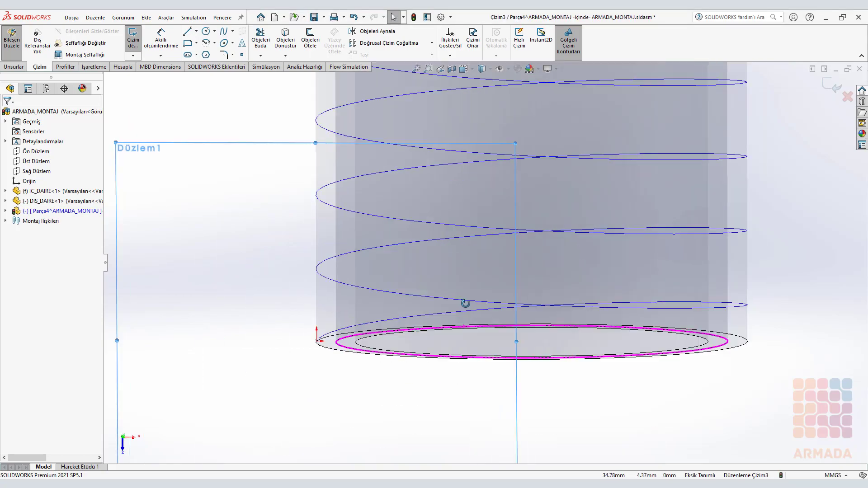
middle_drag(465, 304, 384, 223)
scroll(472, 359, up, 3)
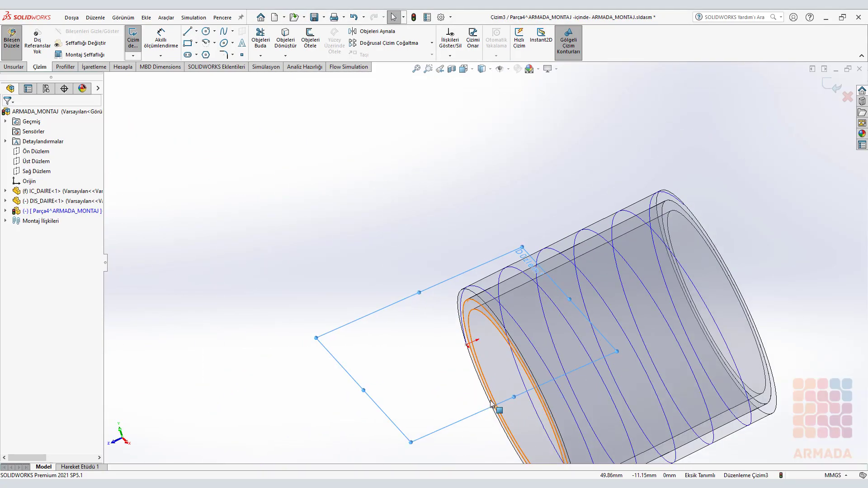
scroll(493, 404, down, 3)
scroll(445, 289, down, 4)
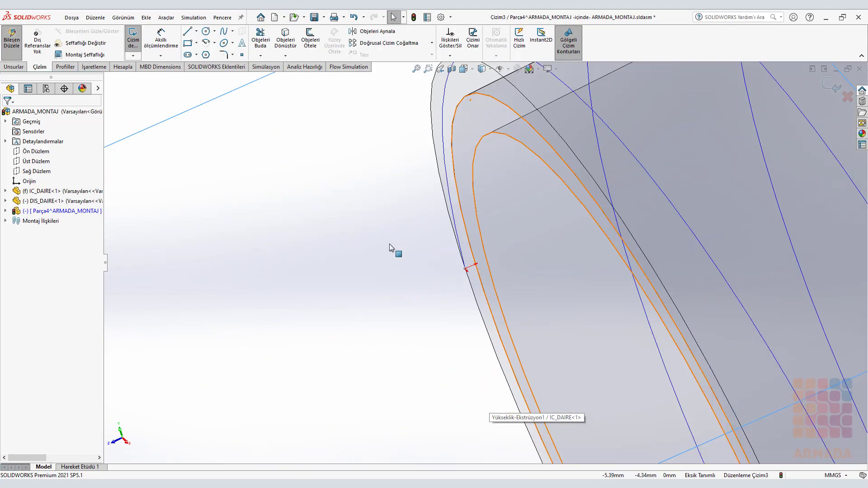
click(207, 32)
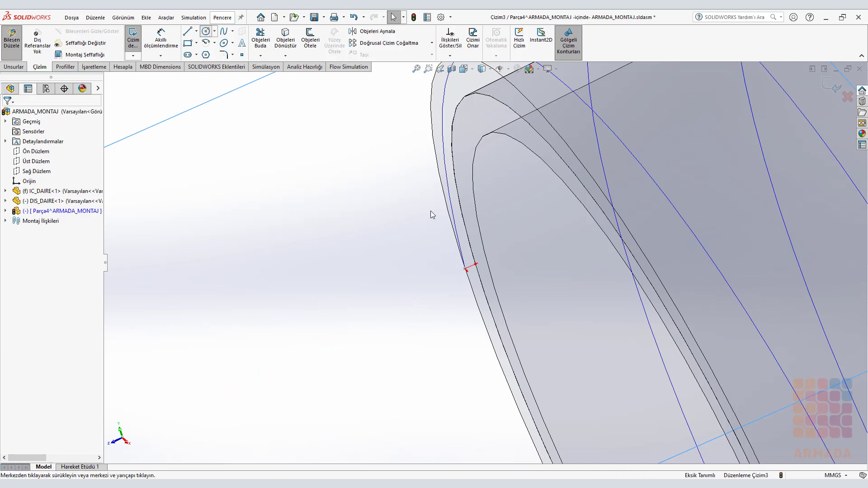
click(466, 270)
click(470, 287)
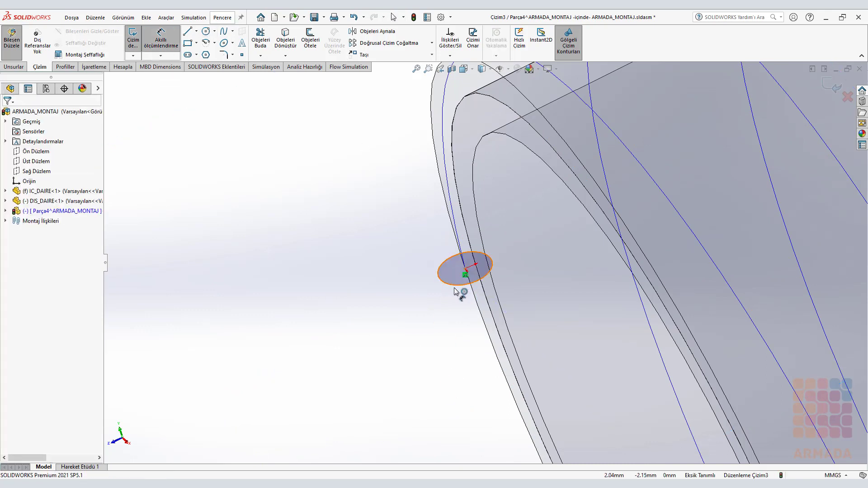
Dimension the profile circle's diameter at 15 mm and finish the sketch
click(457, 284)
click(454, 331)
text(15)
key(Return)
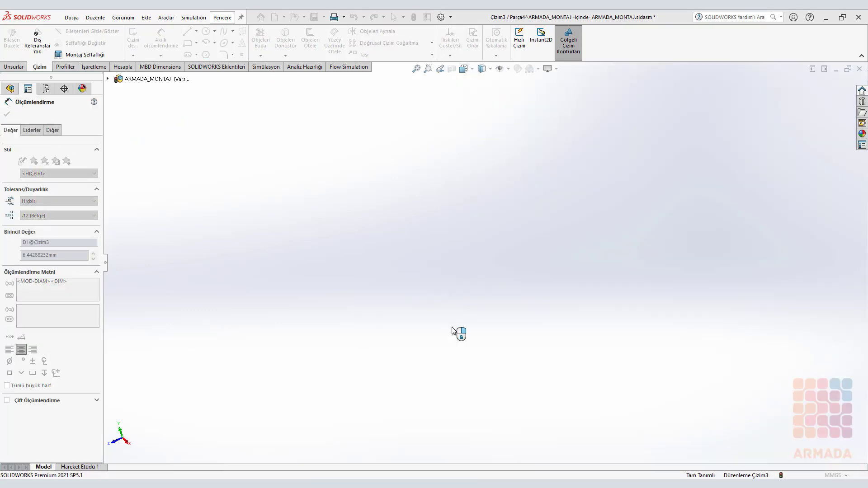
scroll(515, 267, up, 7)
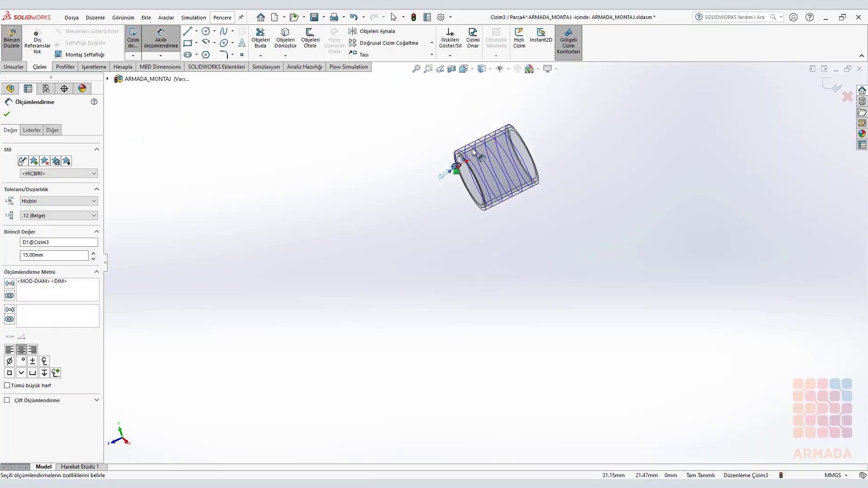
scroll(473, 156, down, 9)
middle_drag(446, 222, 484, 267)
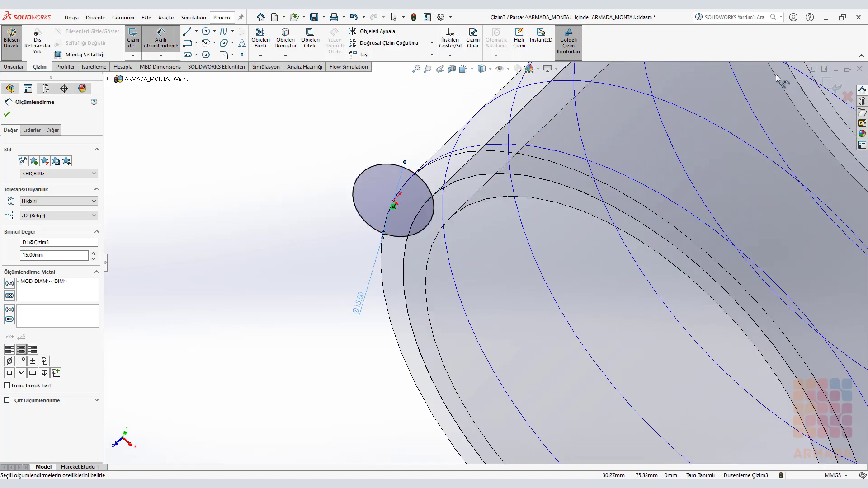
click(835, 87)
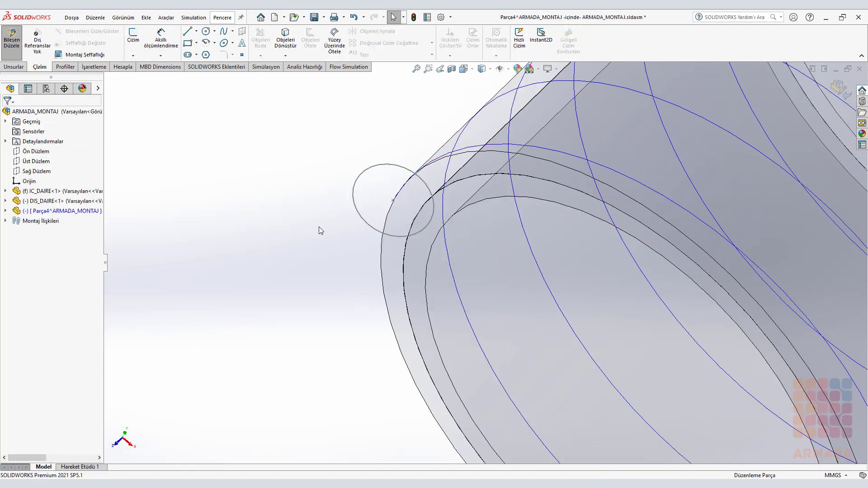
Sweep the 15 mm circle along the helix to form the solid coil body
scroll(448, 229, up, 3)
click(14, 67)
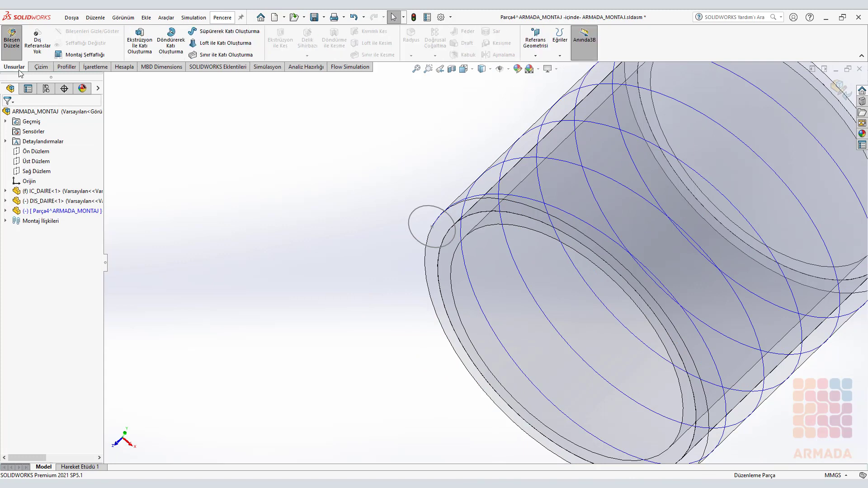
click(199, 32)
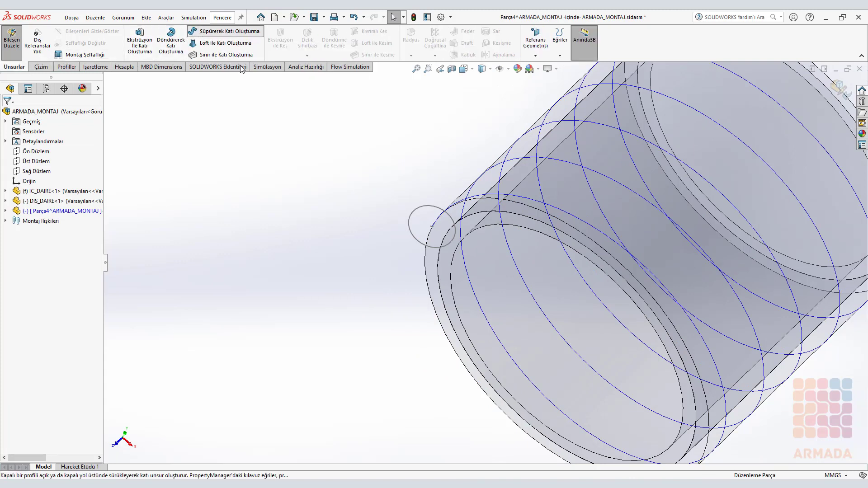
click(416, 215)
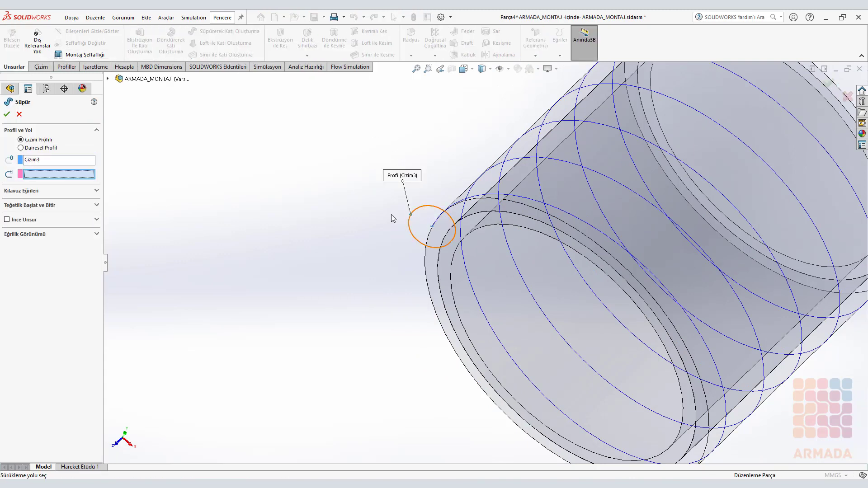
click(488, 197)
scroll(485, 222, down, 2)
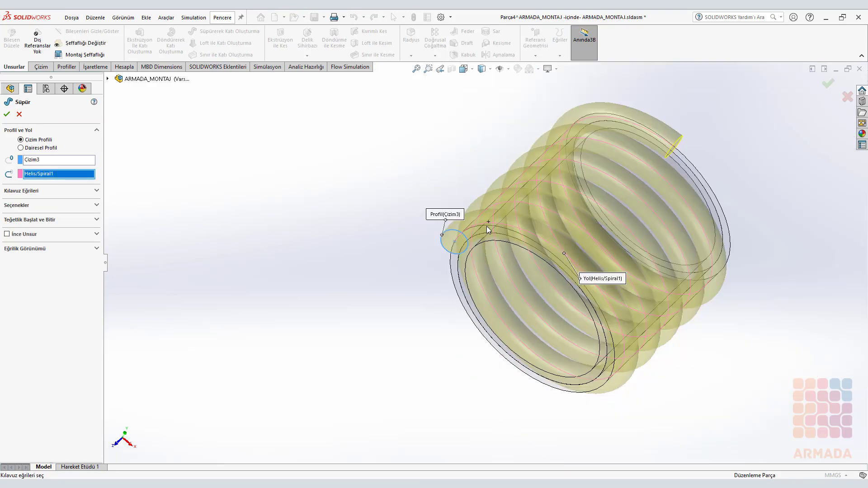
middle_drag(642, 176, 626, 121)
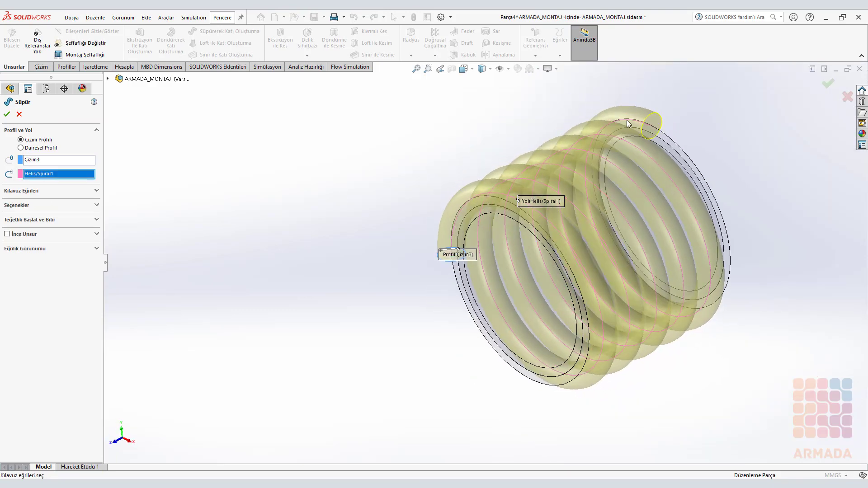
click(829, 87)
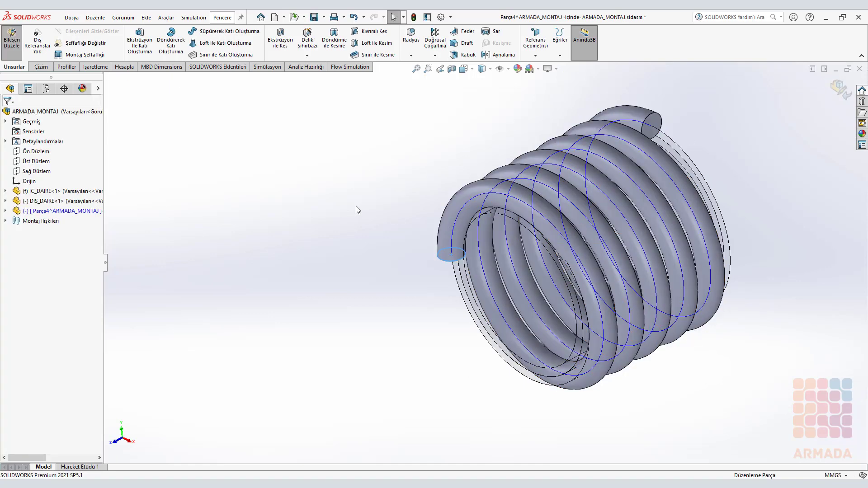
Return from the in-context part to the assembly and turn off the display of curves
click(842, 90)
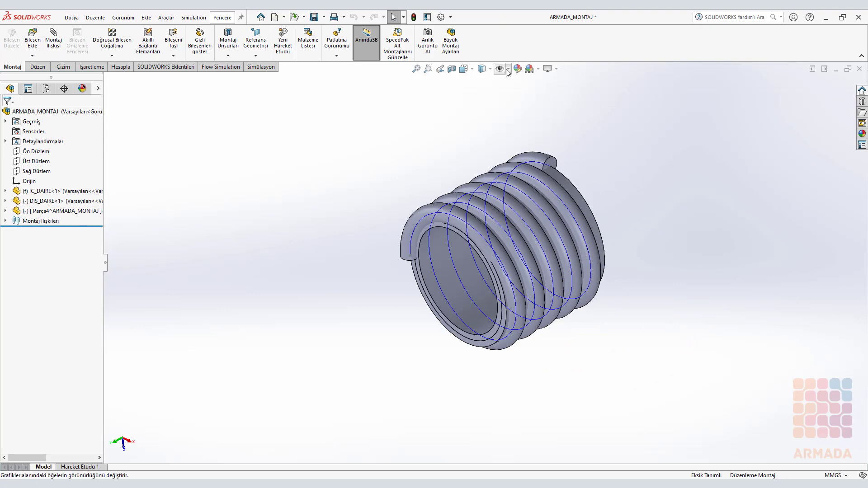
click(508, 70)
click(503, 133)
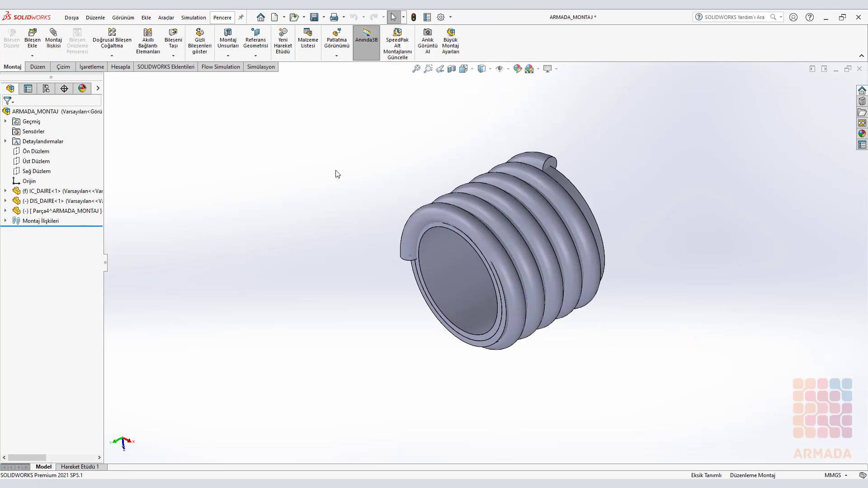
Save the assembly and all modified documents, storing the new virtual part externally under the name SPIRAL
key(ctrl+s)
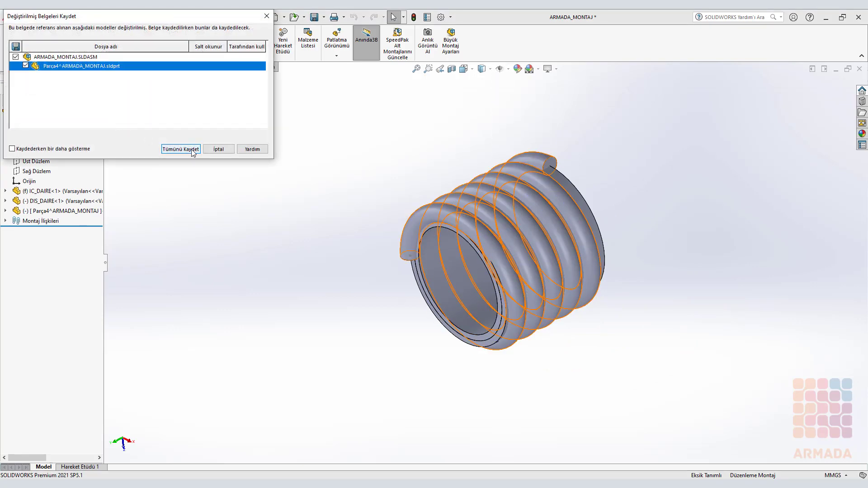
click(192, 149)
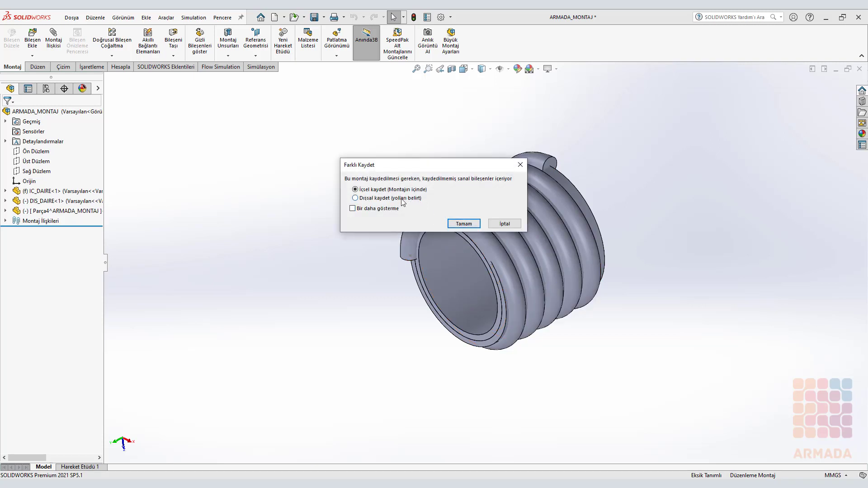
click(402, 199)
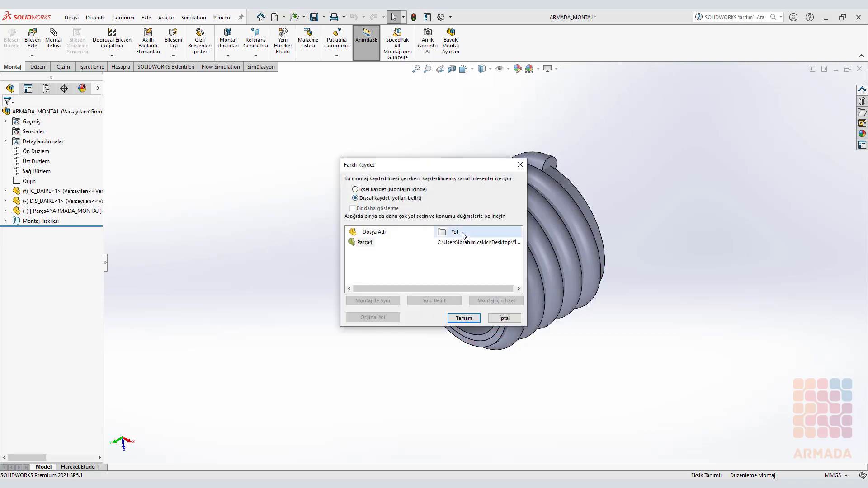
click(374, 243)
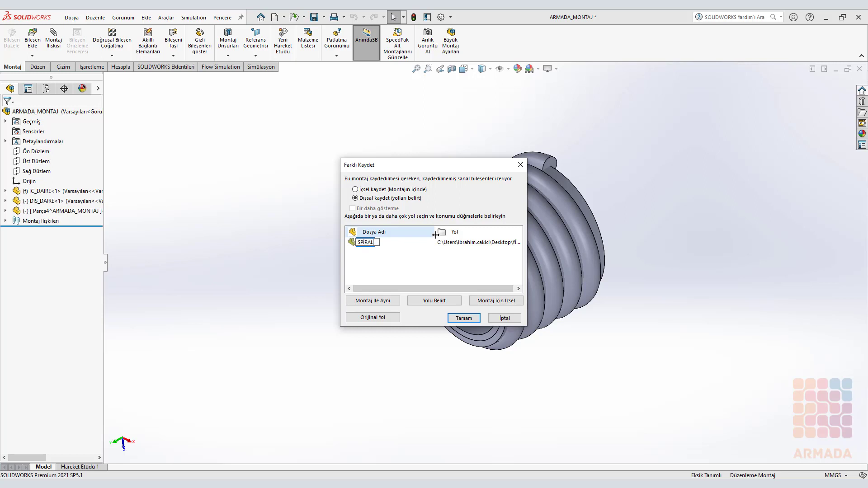
click(463, 318)
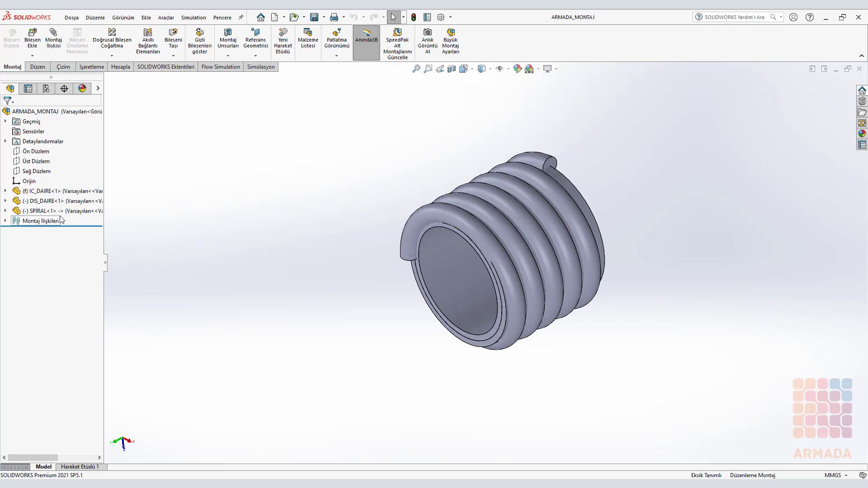
Edit IC_DAIRE in context, subtract the SPIRAL part from it with a Cavity feature at 0% scaling, and return to the assembly
click(74, 195)
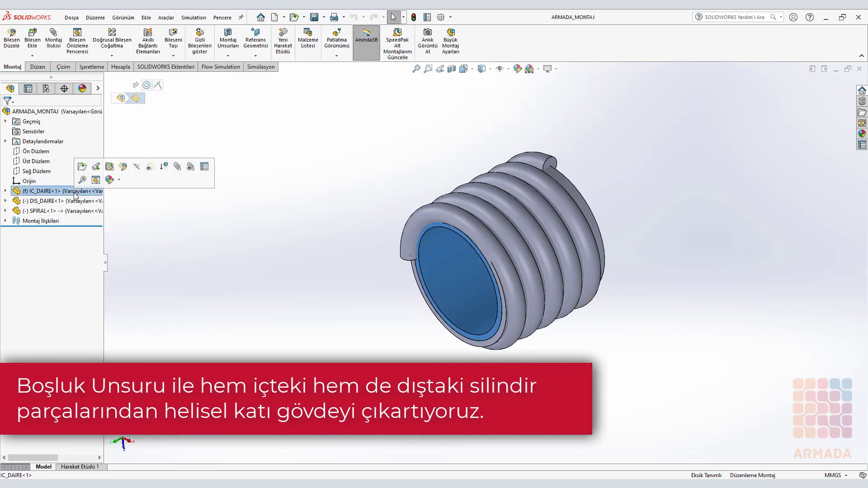
click(123, 167)
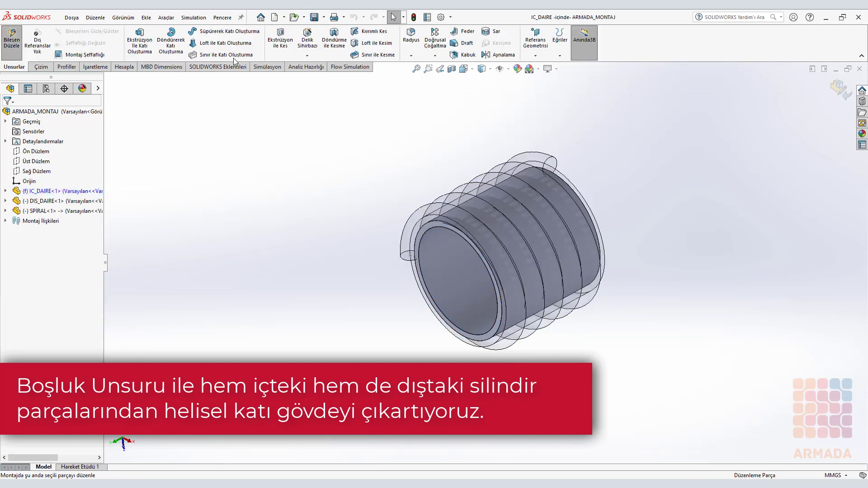
click(160, 20)
mouse_move(147, 21)
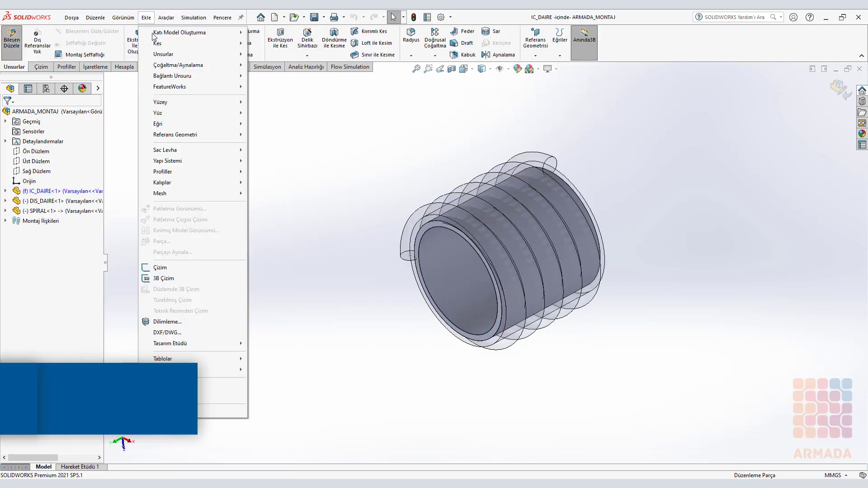
mouse_move(165, 55)
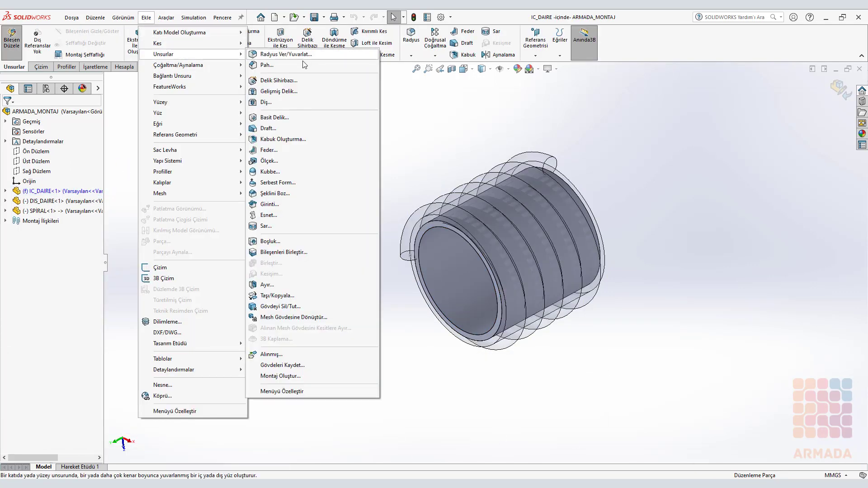
click(283, 244)
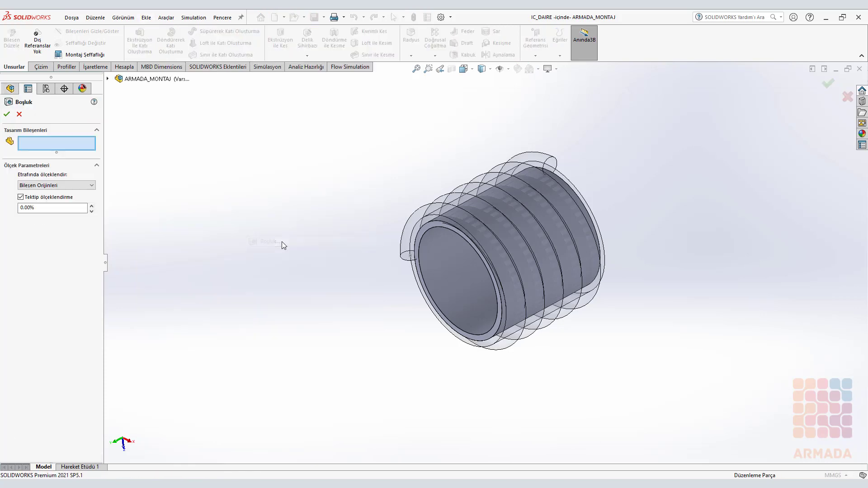
click(417, 239)
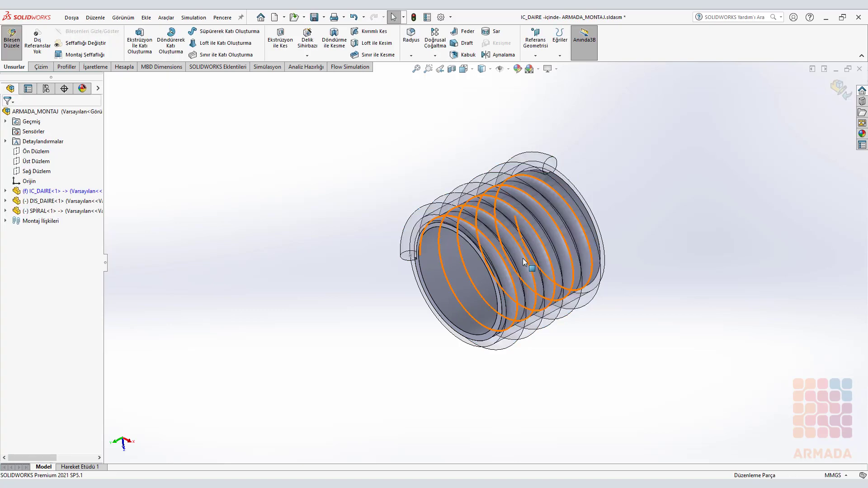
click(838, 87)
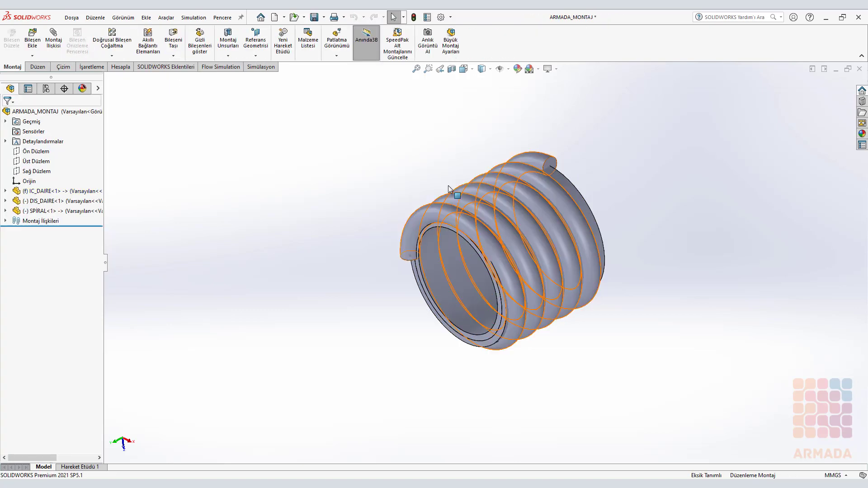
Edit DIS_DAIRE in context, subtract the SPIRAL part from it with a Cavity feature at 0% scaling, and return to the assembly
click(70, 201)
click(116, 175)
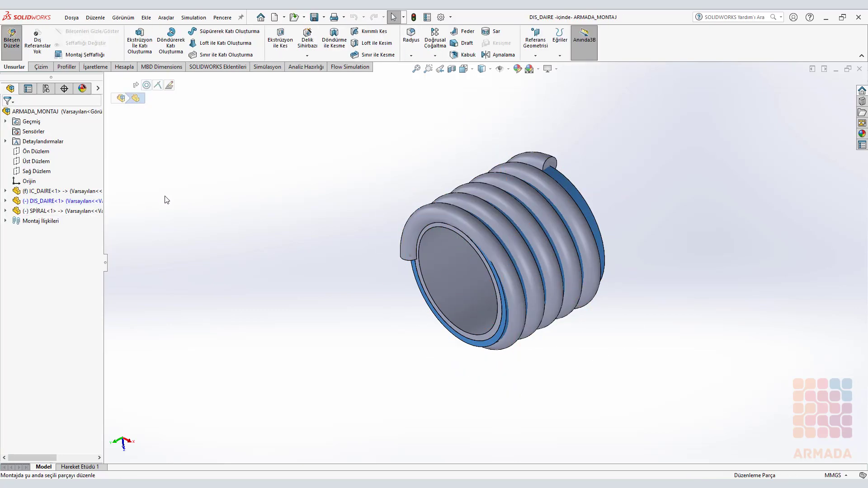
click(148, 19)
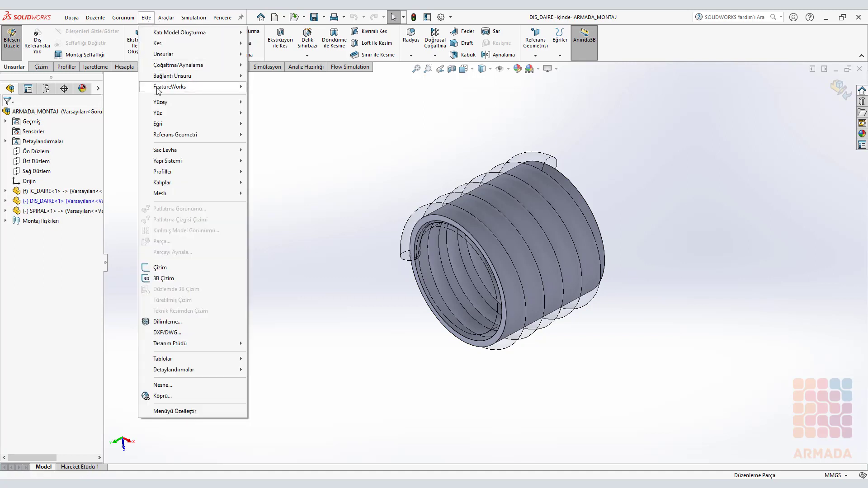
mouse_move(182, 54)
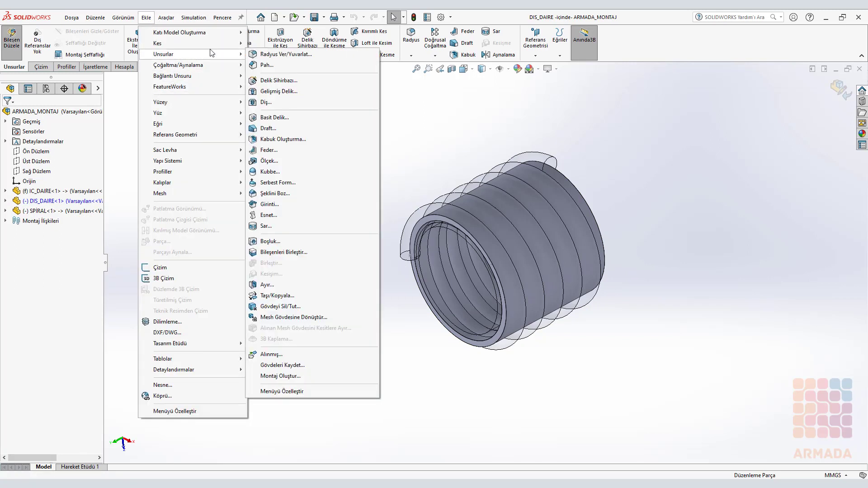
click(282, 243)
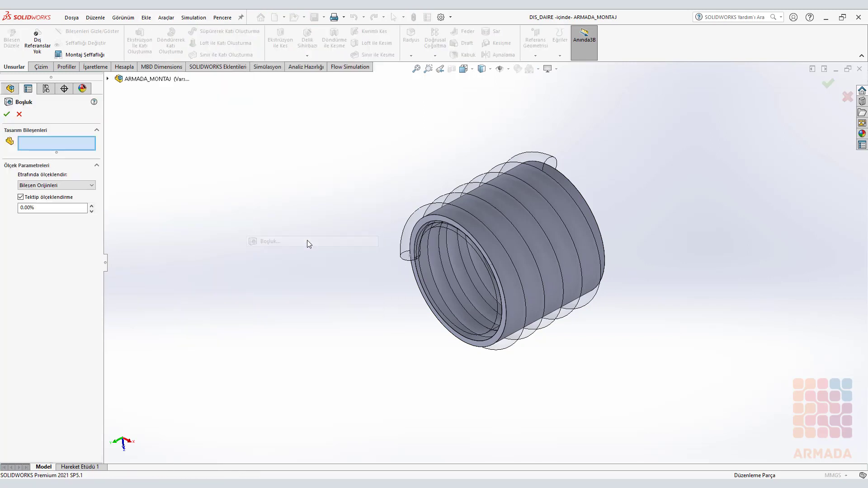
click(427, 210)
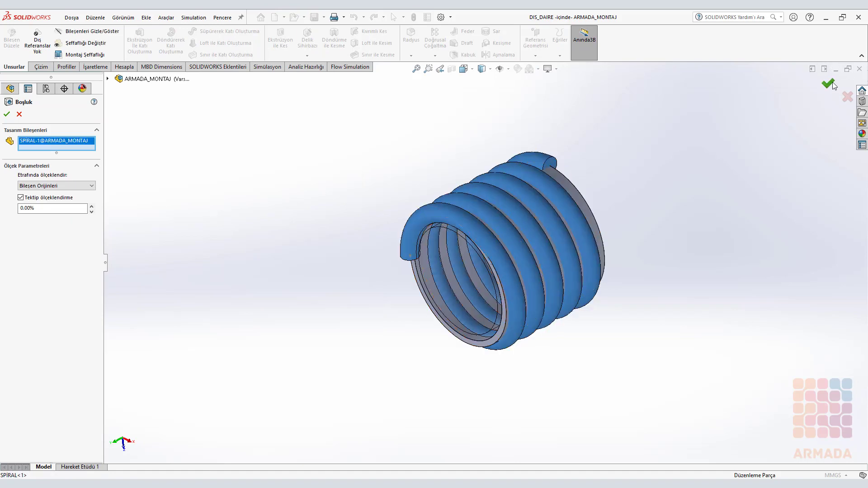
click(832, 84)
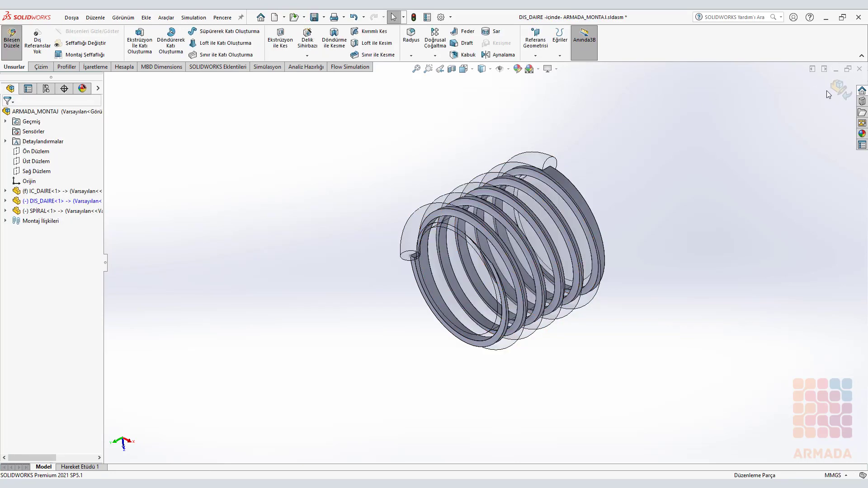
click(842, 89)
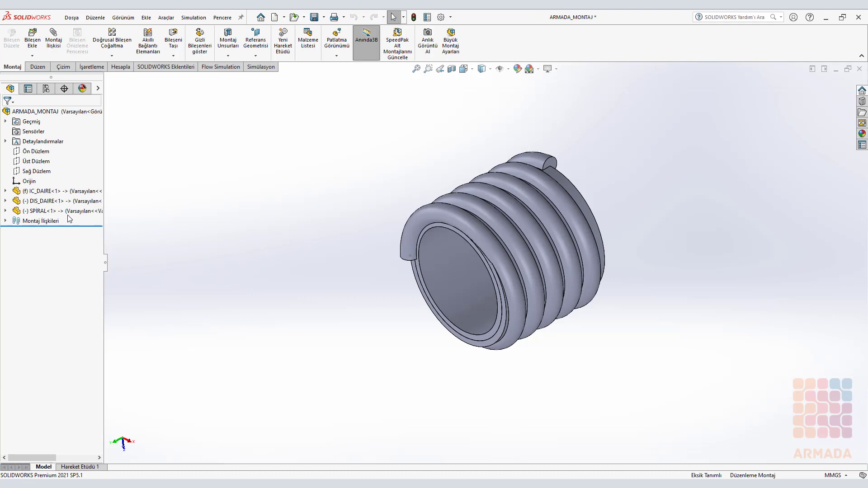
Hide the SPIRAL part in the assembly and inspect the helical grooves cut into both cylinders
click(69, 213)
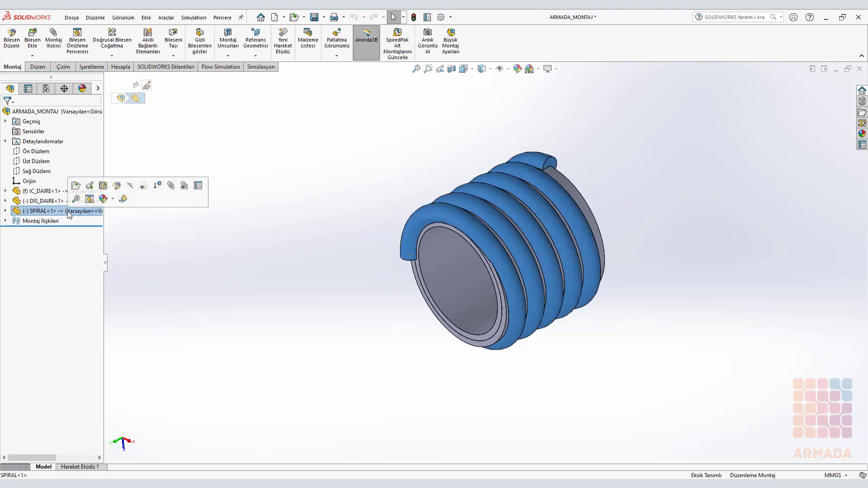
click(144, 186)
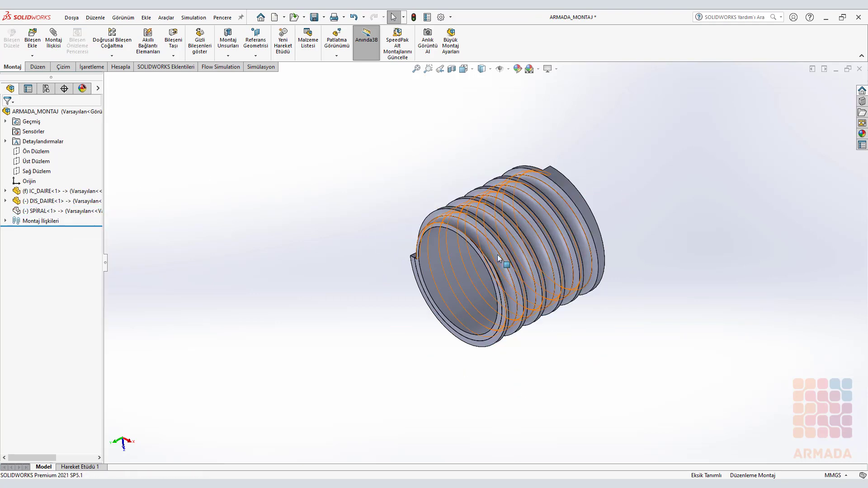
scroll(497, 255, down, 3)
middle_drag(487, 262, 452, 294)
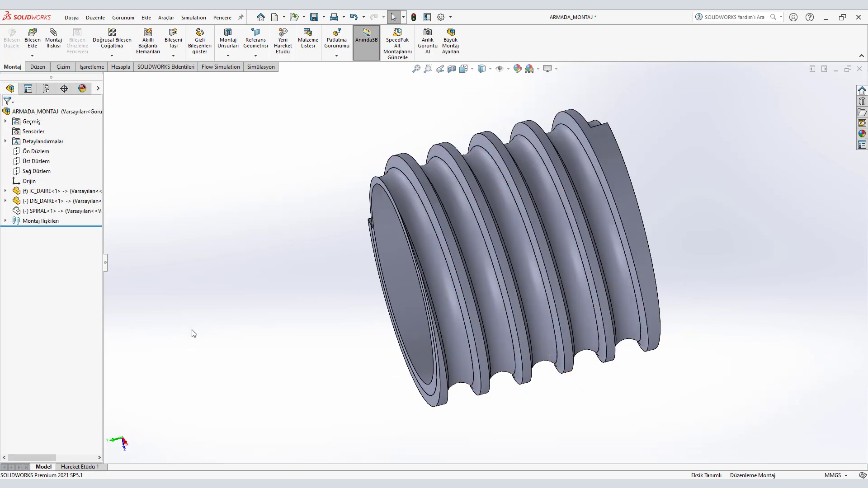
Save the ARMADA_MONTAJ assembly together with the modified IC_DAIRE and DIS_DAIRE parts
key(ctrl+s)
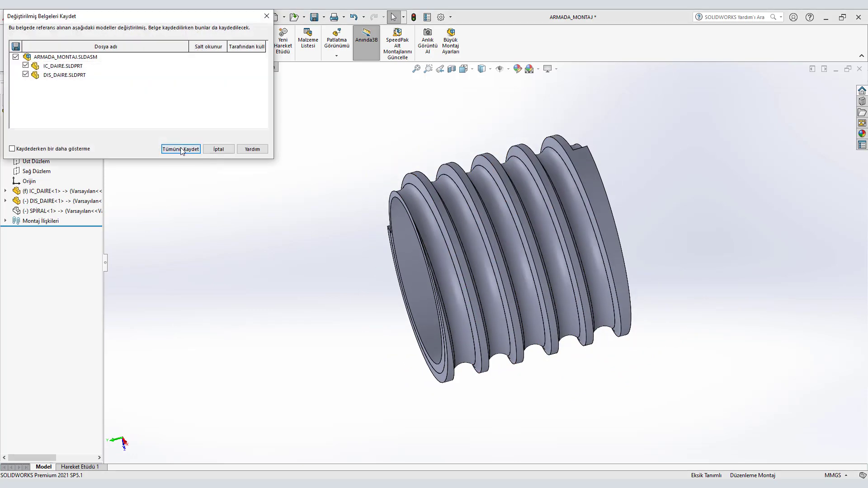